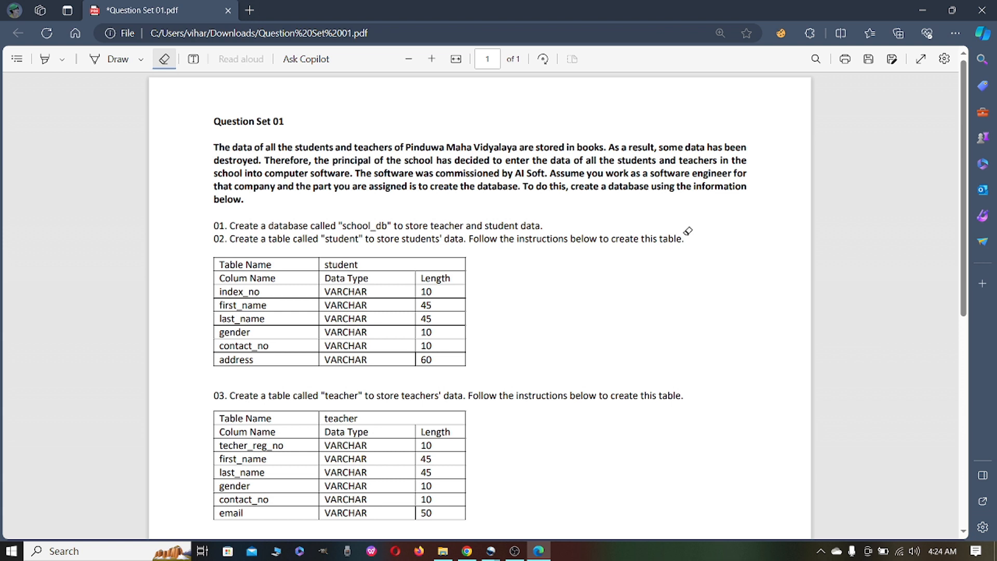
# Launch HeidiSQL and connect to the saved Java Institute session as root by entering the account password
pyautogui.press('super+s')
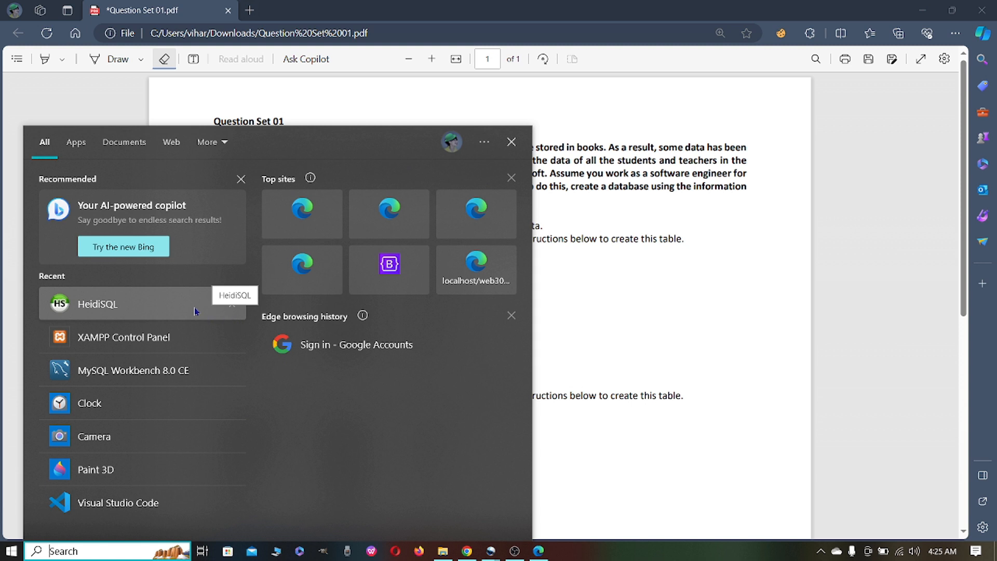
pyautogui.click(135, 304)
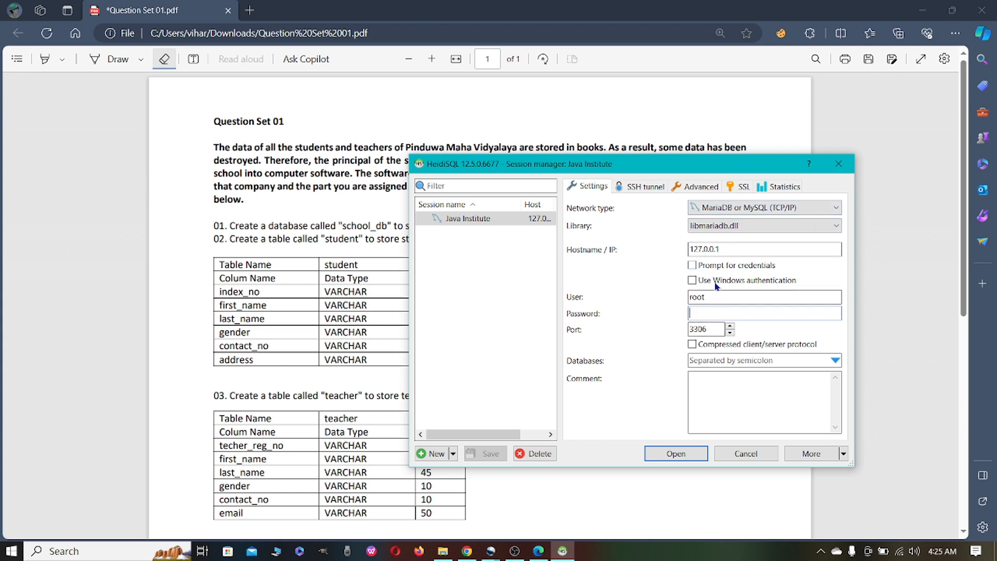
pyautogui.click(710, 314)
pyautogui.write('•••••••••••')
pyautogui.press('Return')
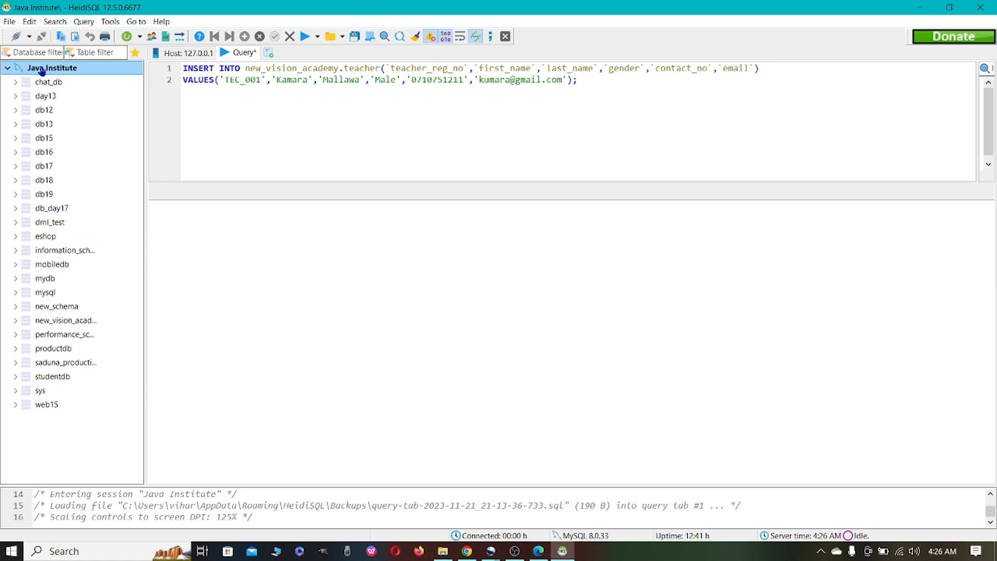
# Create a database named school_db on the server, keeping the utf8mb3_bin collation
pyautogui.rightClick(119, 68)
pyautogui.moveTo(254, 125)
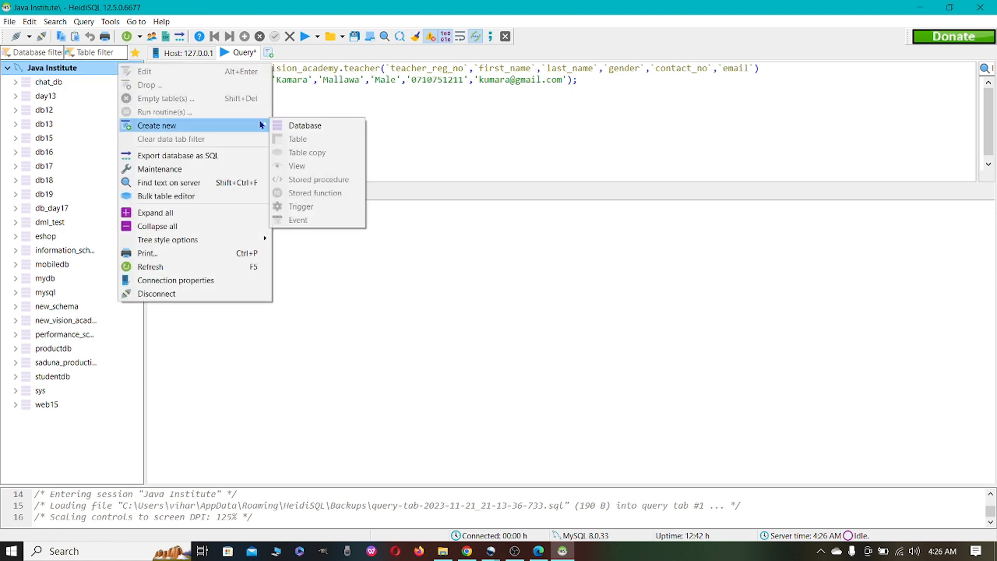
pyautogui.click(304, 125)
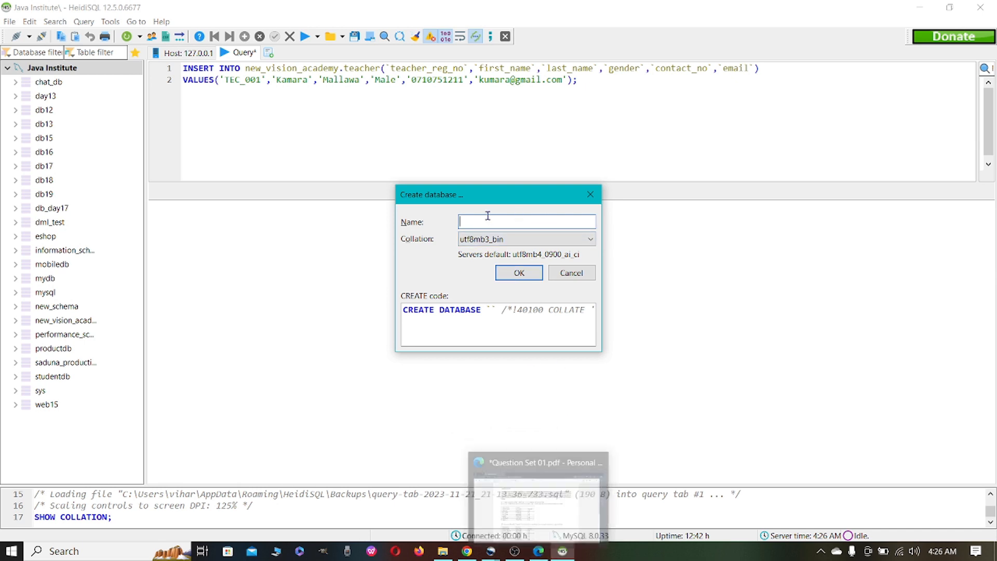
pyautogui.write('sc')
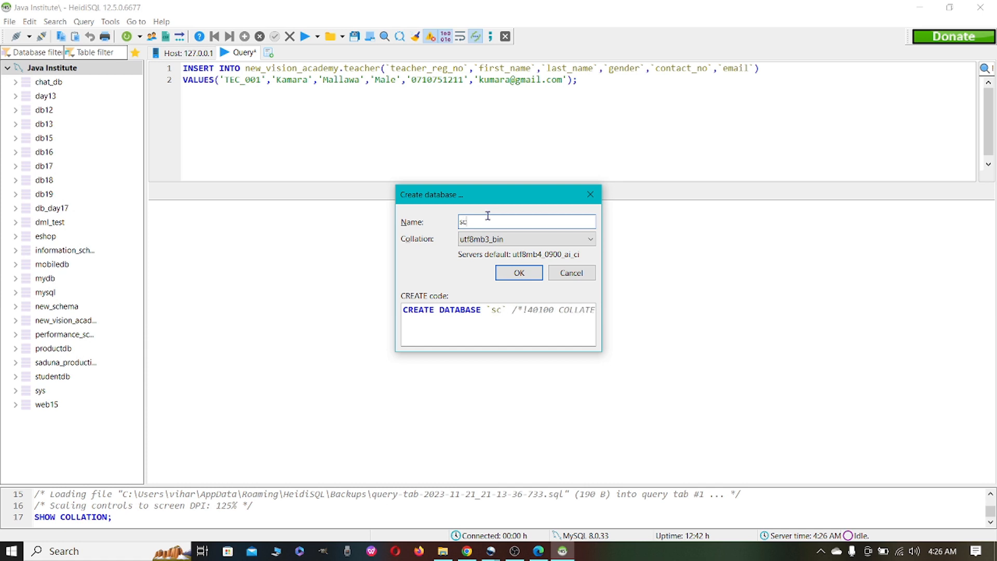
pyautogui.write('hool_db')
pyautogui.click(520, 273)
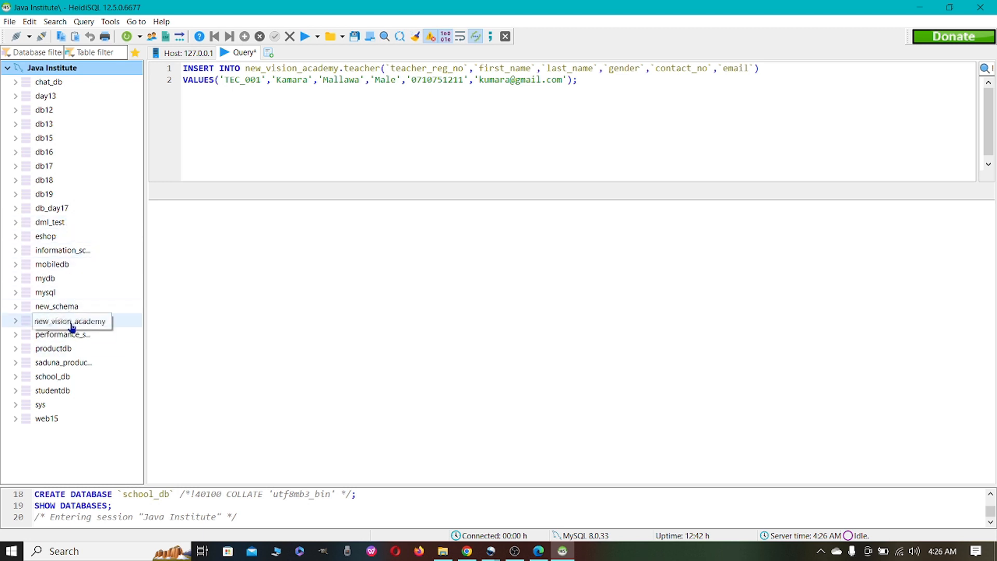
# Select the school_db database and bring the Question Set 01 PDF up beside HeidiSQL with its table specifications in view
pyautogui.click(78, 380)
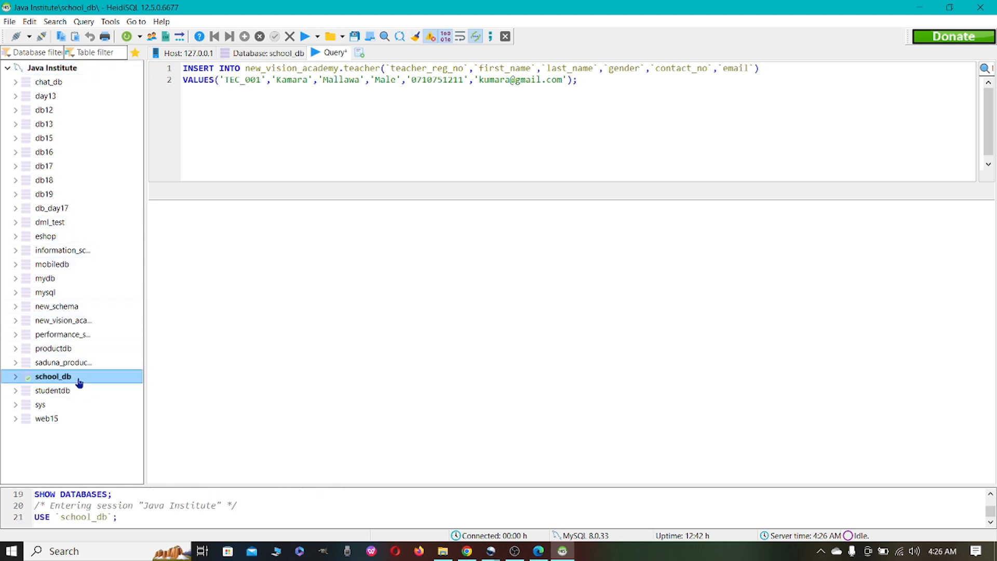
pyautogui.click(538, 551)
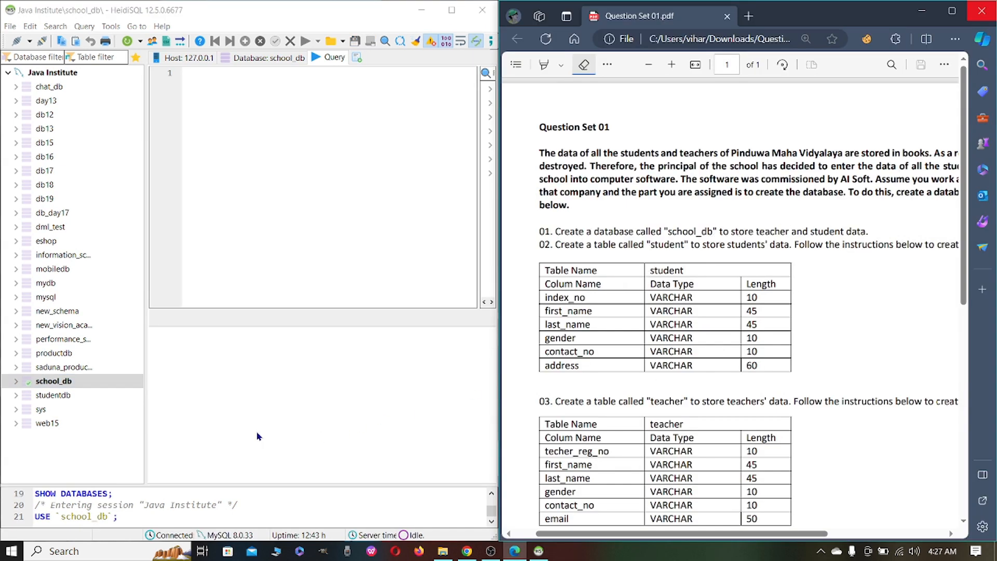
pyautogui.click(66, 382)
pyautogui.moveTo(725, 539); pyautogui.dragTo(736, 540)
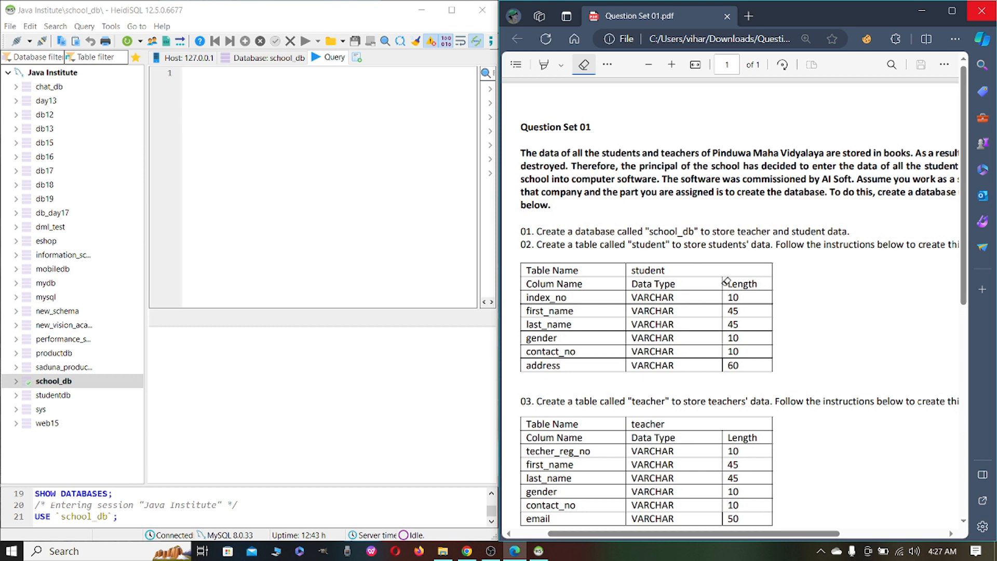
pyautogui.moveTo(810, 535); pyautogui.dragTo(762, 540)
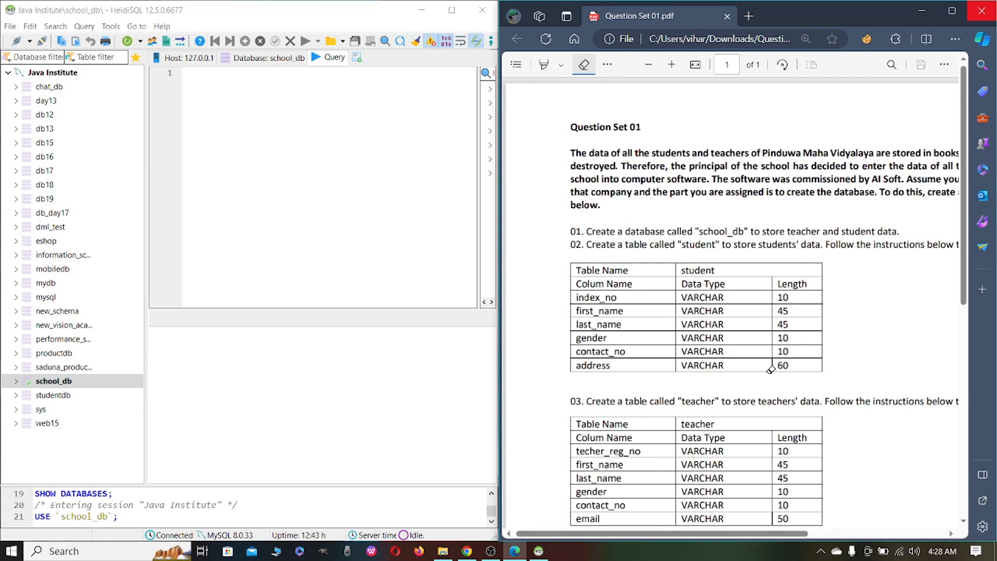
pyautogui.moveTo(707, 535); pyautogui.dragTo(772, 546)
pyautogui.moveTo(778, 544); pyautogui.dragTo(712, 544)
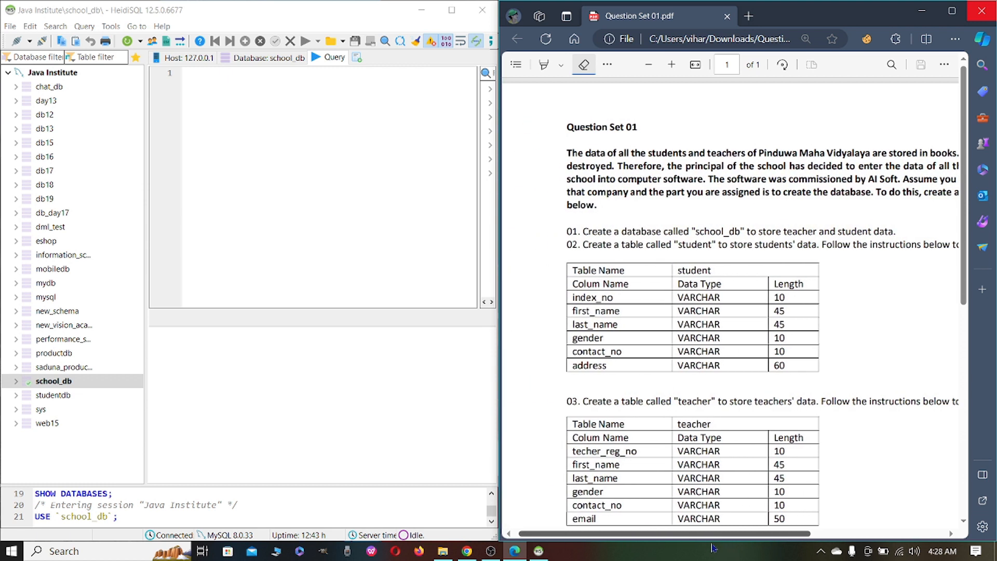
# Start a new table in the school_db database and name it student
pyautogui.rightClick(86, 381)
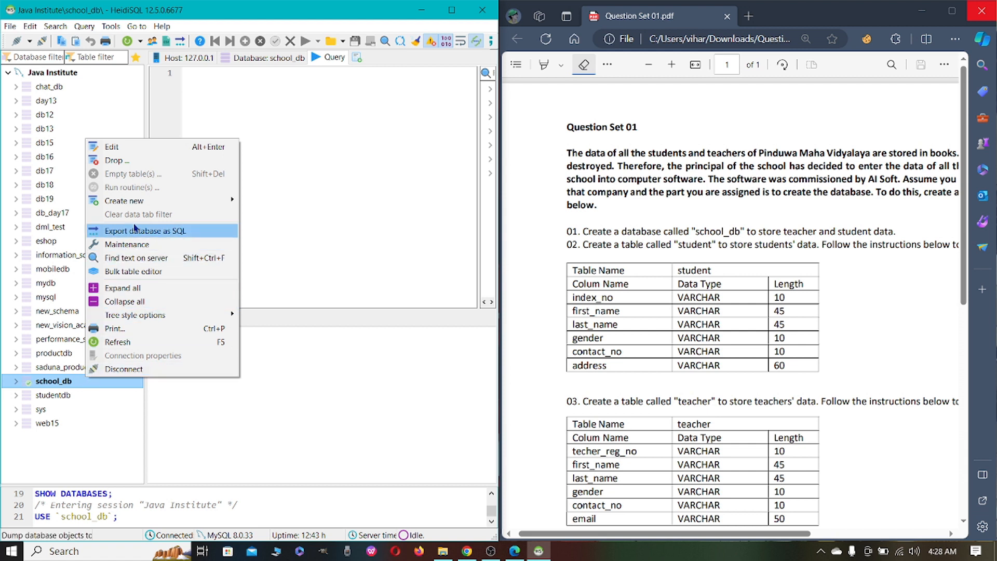
pyautogui.moveTo(162, 204)
pyautogui.click(266, 209)
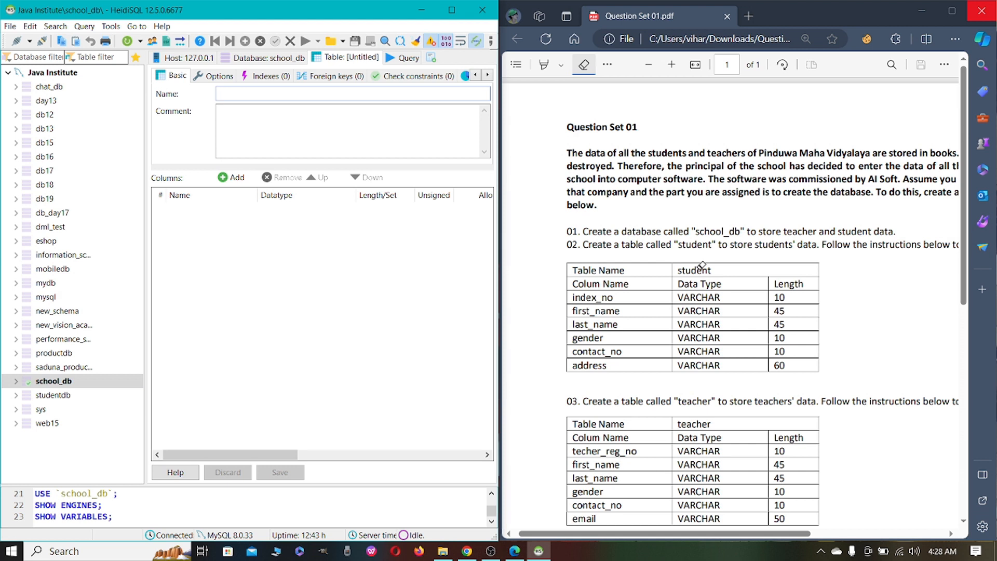
pyautogui.click(314, 95)
pyautogui.write('student')
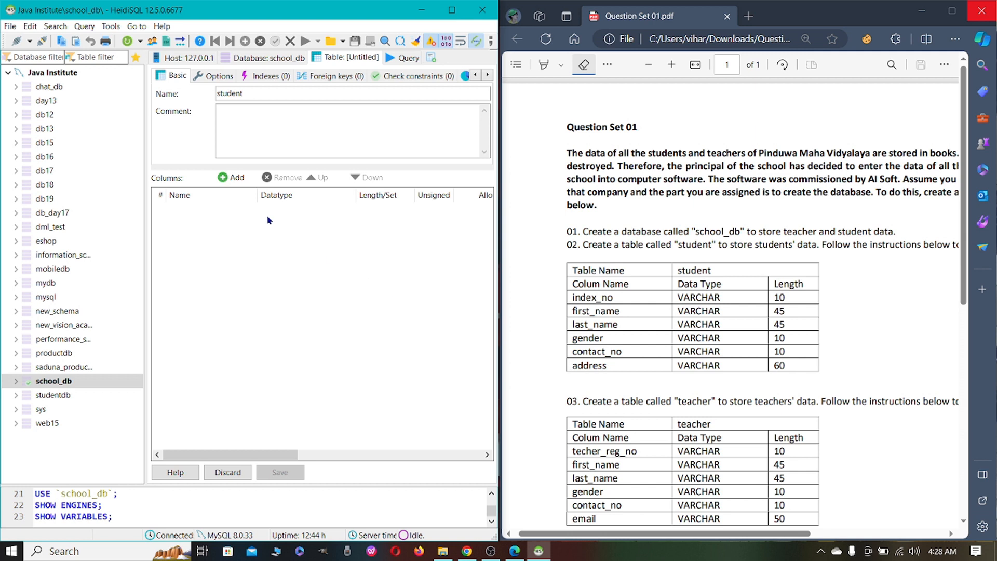
# Add an index_no column to the student table with datatype VARCHAR and length 10
pyautogui.click(224, 177)
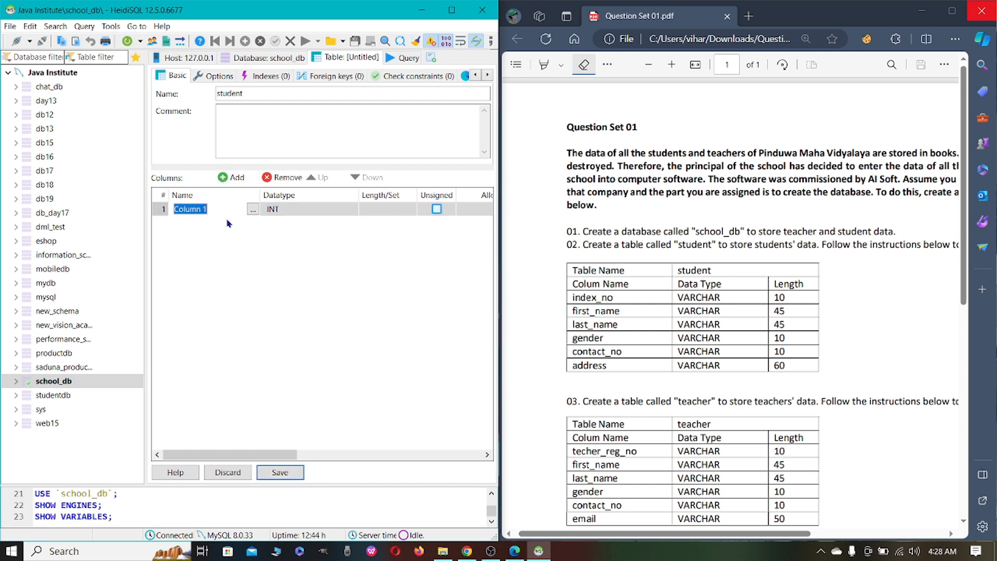
pyautogui.write('index_no')
pyautogui.click(310, 213)
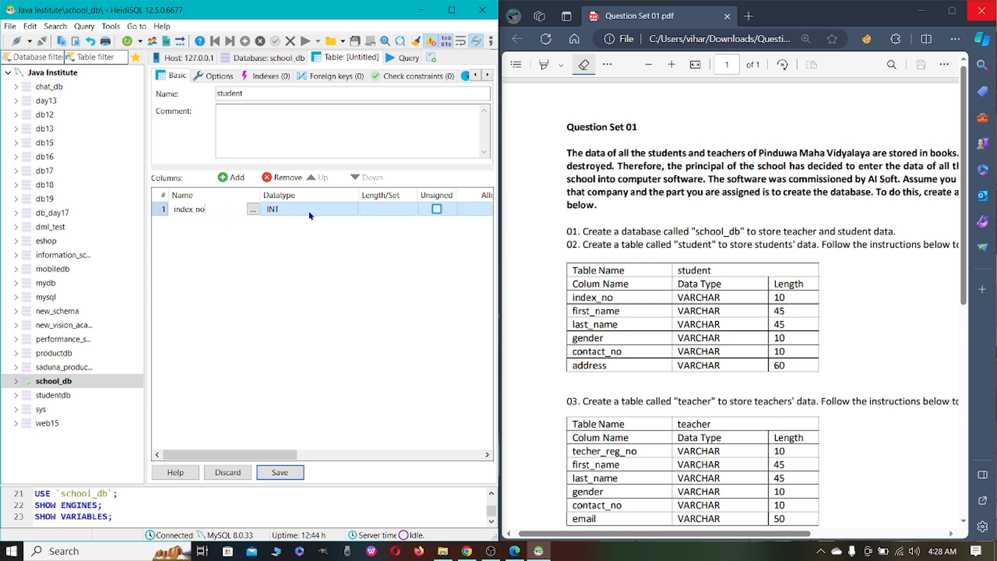
pyautogui.click(310, 210)
pyautogui.scroll(-4, 317, 270)
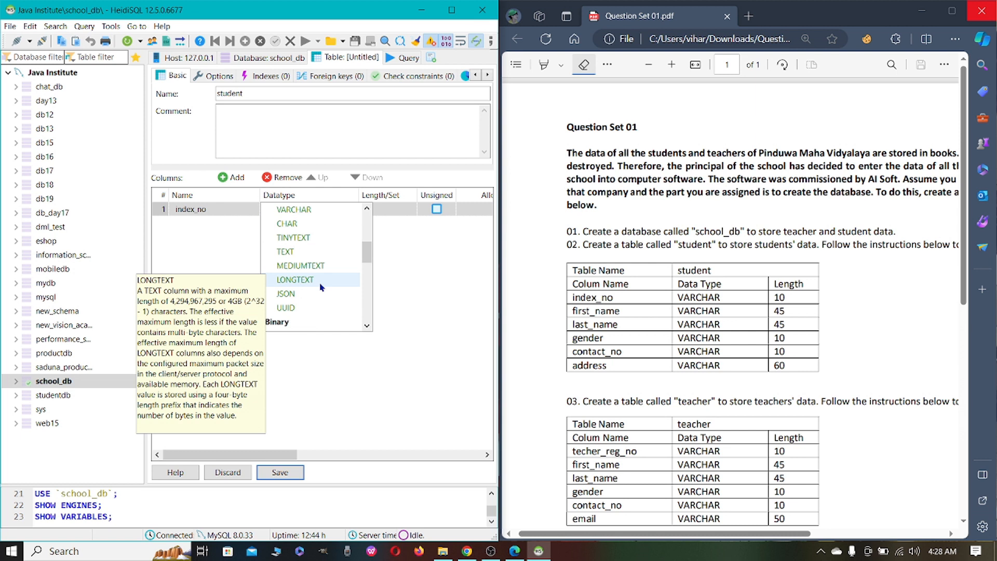
pyautogui.click(332, 210)
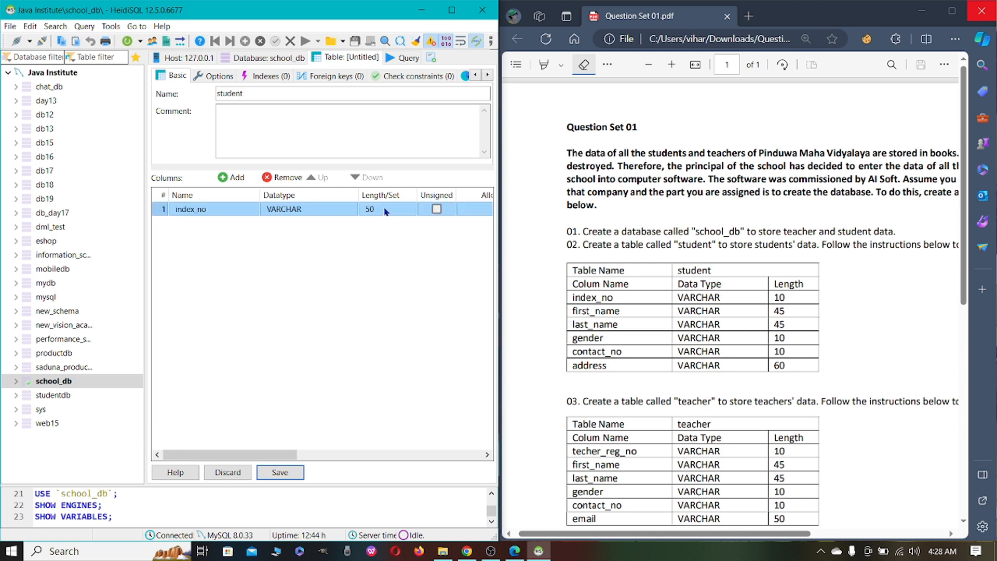
pyautogui.doubleClick(384, 209)
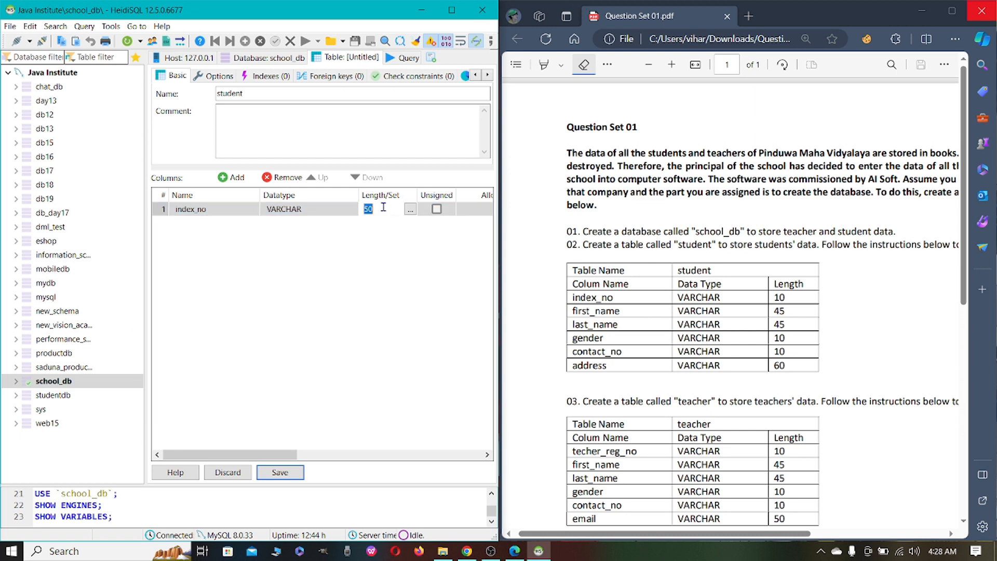
pyautogui.write('1')
pyautogui.press('Return')
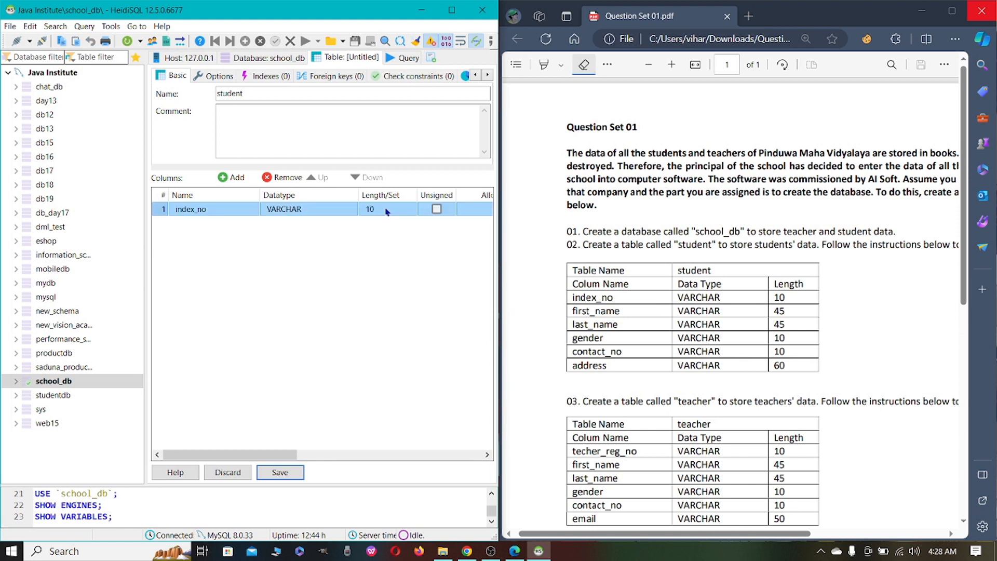
pyautogui.click(385, 252)
# Add a first_name column to the student table as VARCHAR with length 45
pyautogui.click(225, 178)
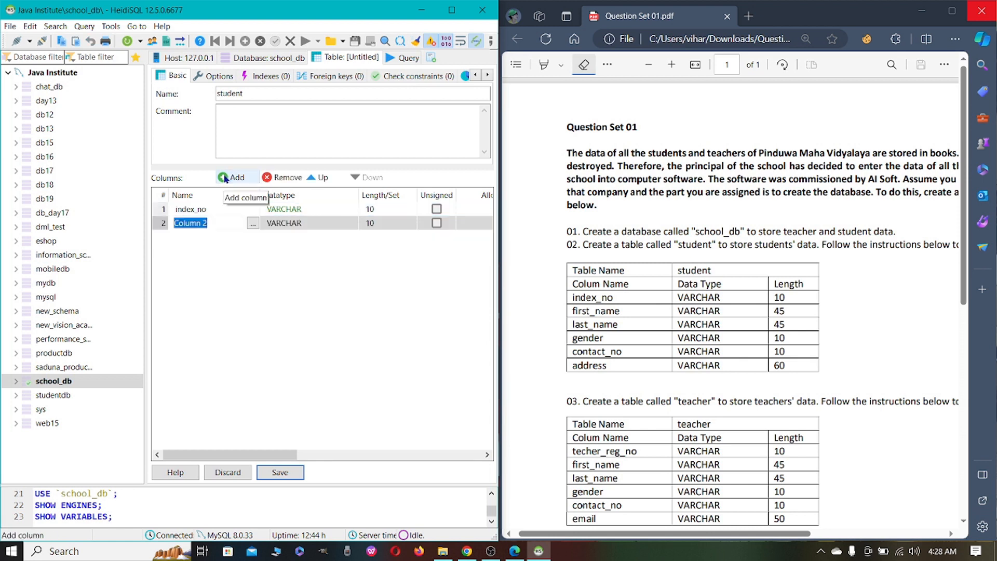
pyautogui.write('first_name')
pyautogui.click(337, 223)
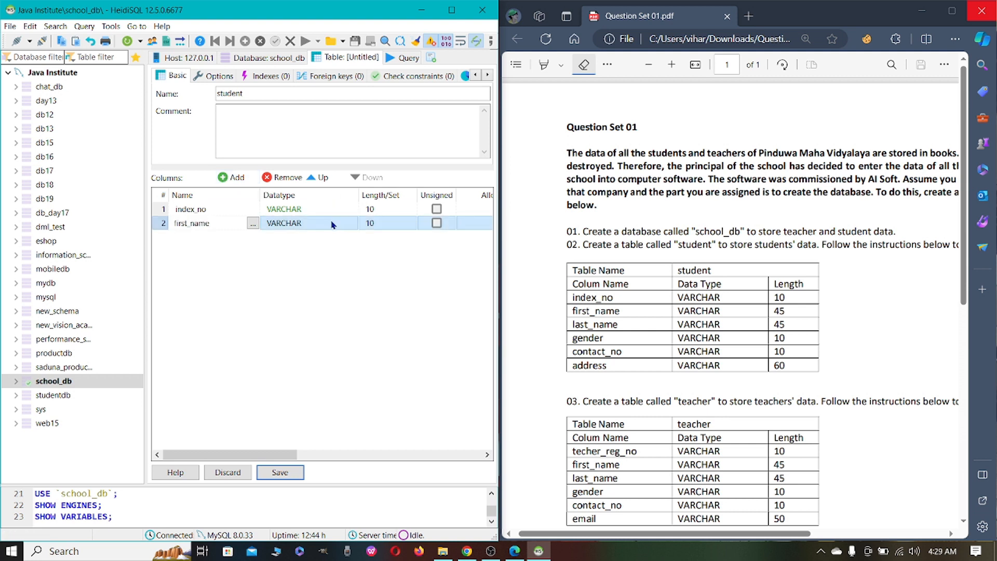
pyautogui.click(397, 223)
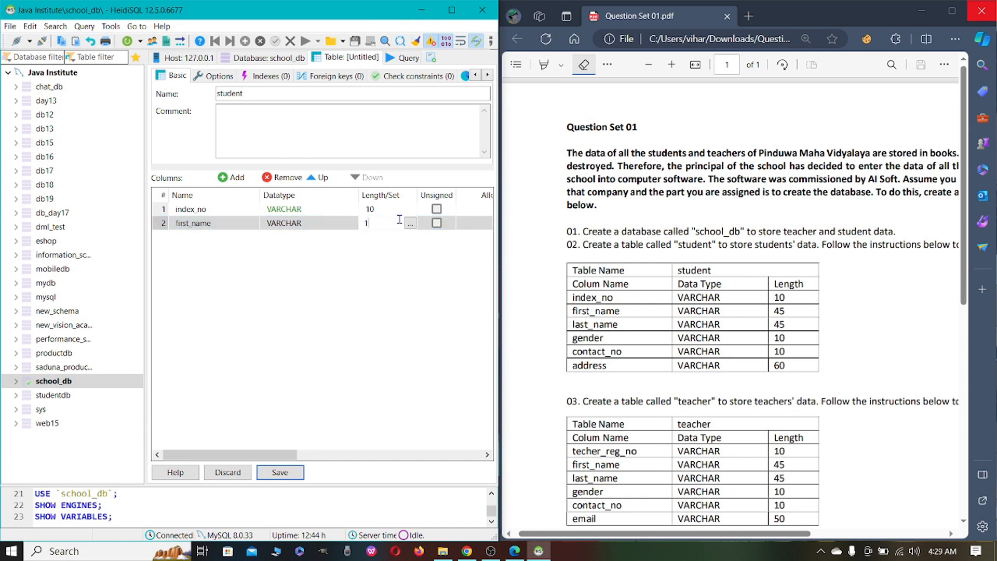
pyautogui.write('45')
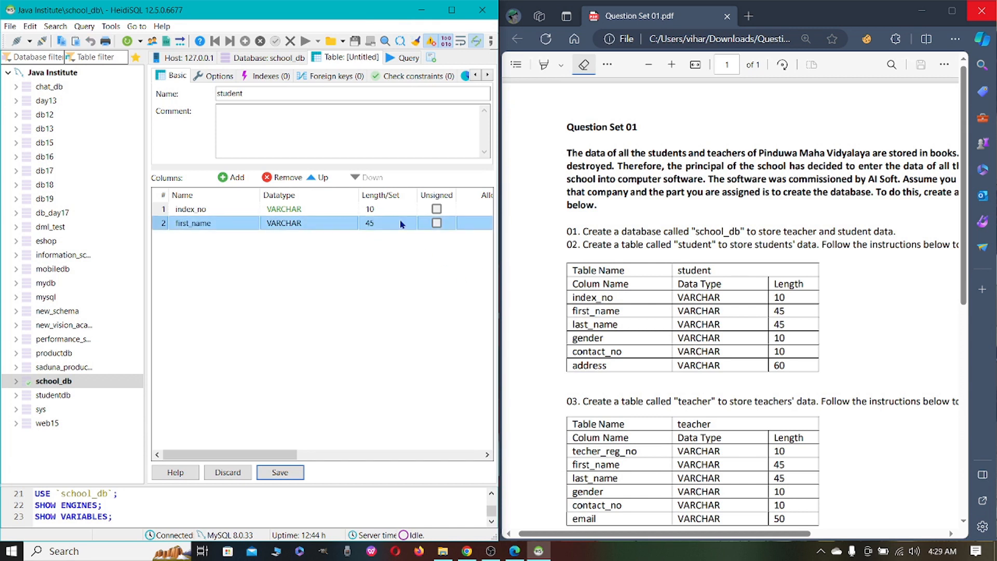
# Add a last_name column to the student table as VARCHAR with length 45
pyautogui.click(225, 180)
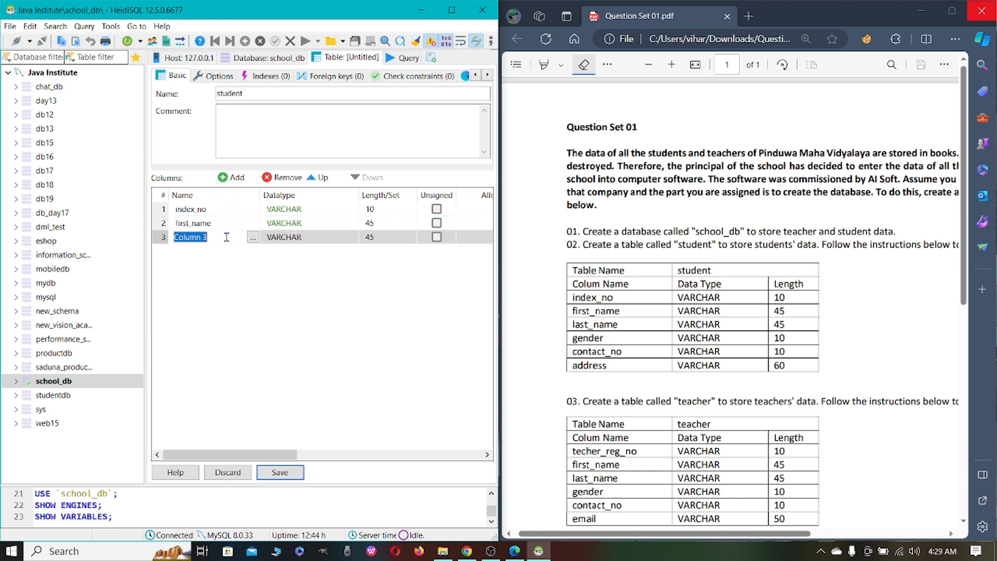
pyautogui.press('BackSpace')
pyautogui.write('last')
pyautogui.click(278, 276)
pyautogui.click(300, 238)
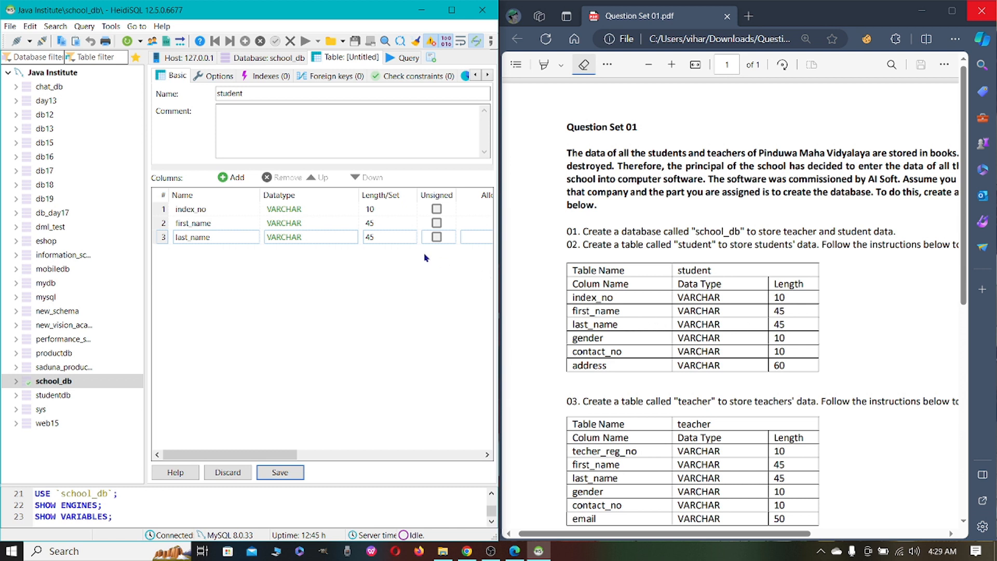
# Add a gender column to the student table as VARCHAR and set its length to 10
pyautogui.click(229, 178)
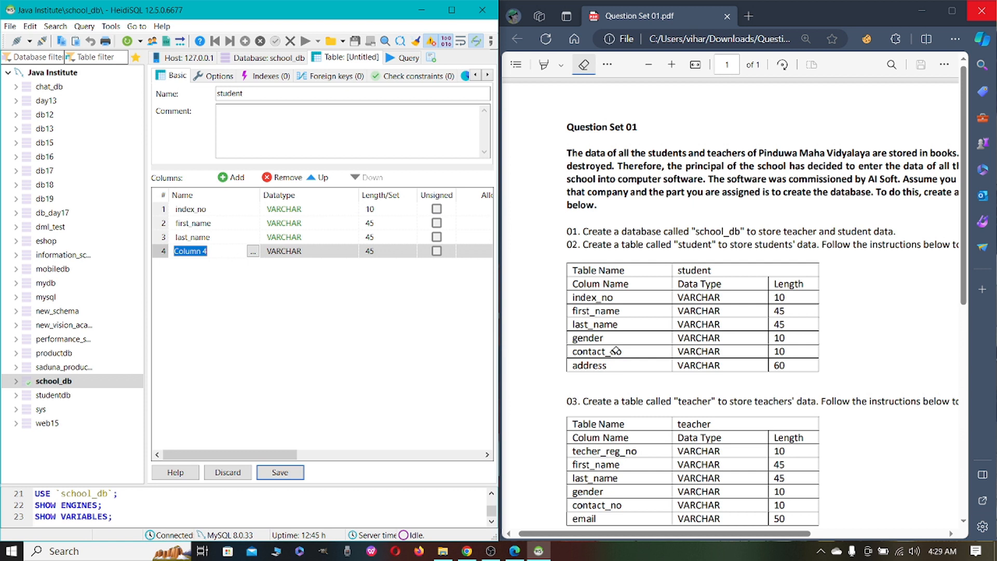
pyautogui.write('gender')
pyautogui.click(435, 331)
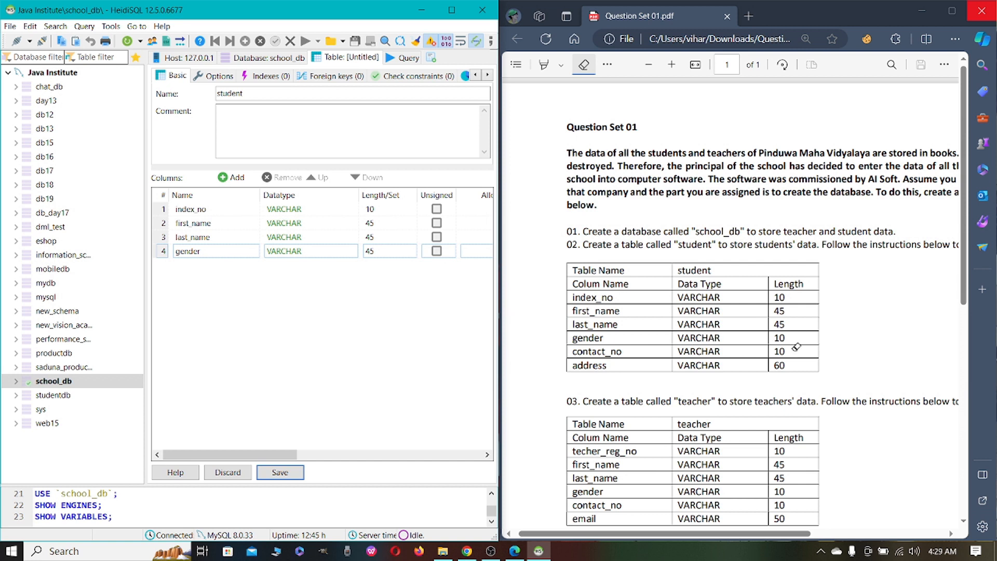
pyautogui.doubleClick(369, 253)
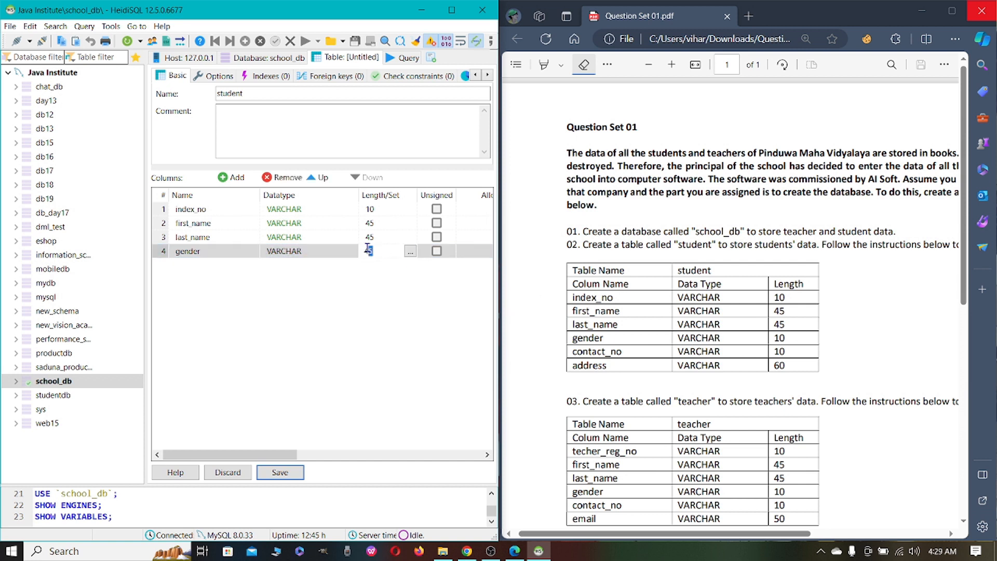
pyautogui.write('10')
pyautogui.press('Return')
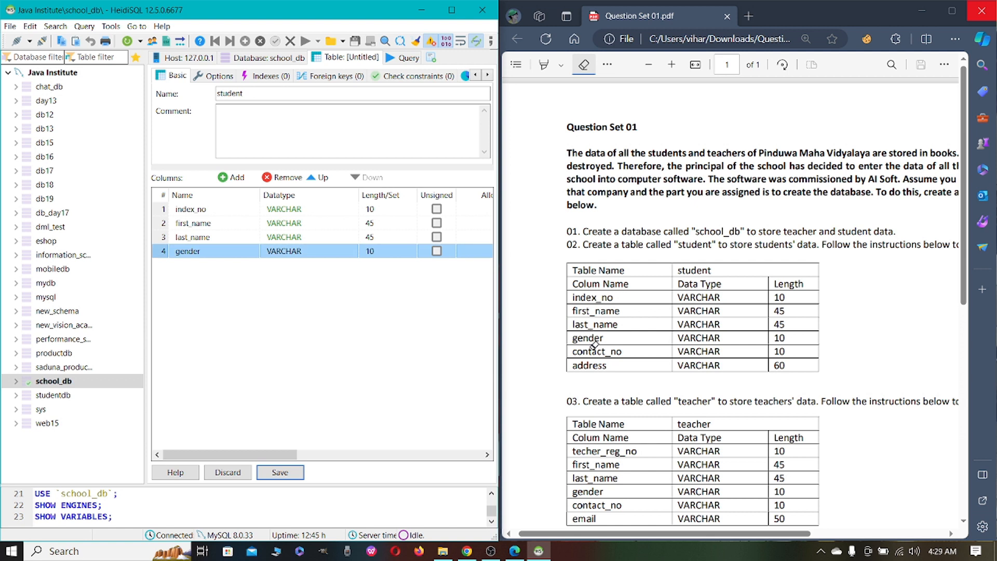
# Add a contact_no column to the student table as VARCHAR with length 10
pyautogui.click(231, 178)
pyautogui.write('contact_no')
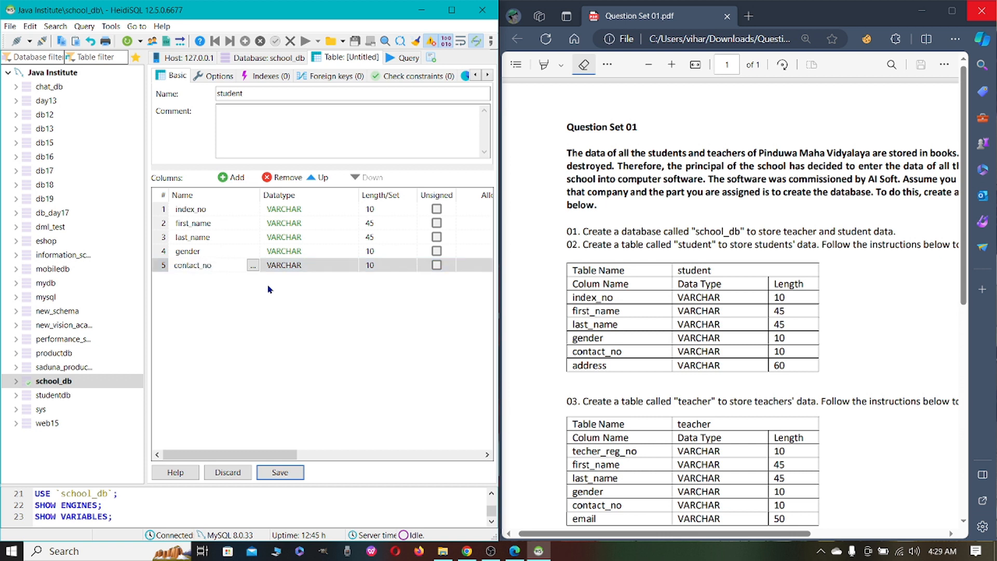
pyautogui.click(312, 265)
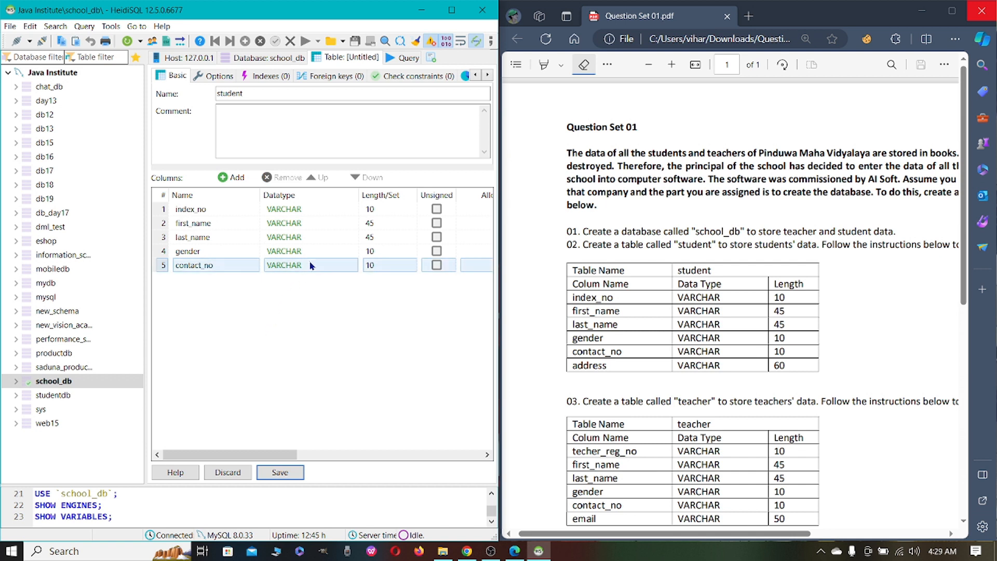
# Add an address column to the student table as VARCHAR with length 60
pyautogui.click(231, 177)
pyautogui.press('BackSpace')
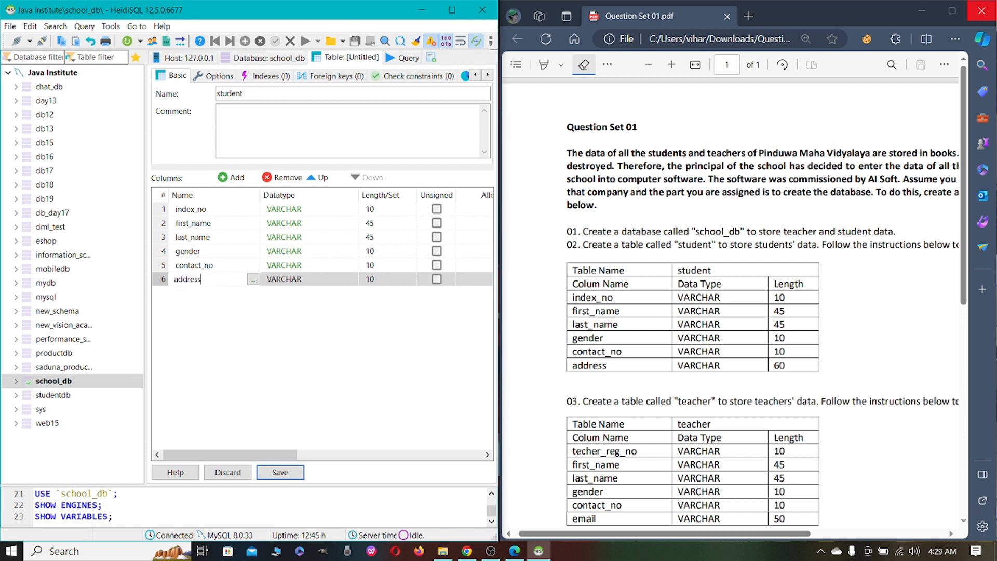
pyautogui.press('Return')
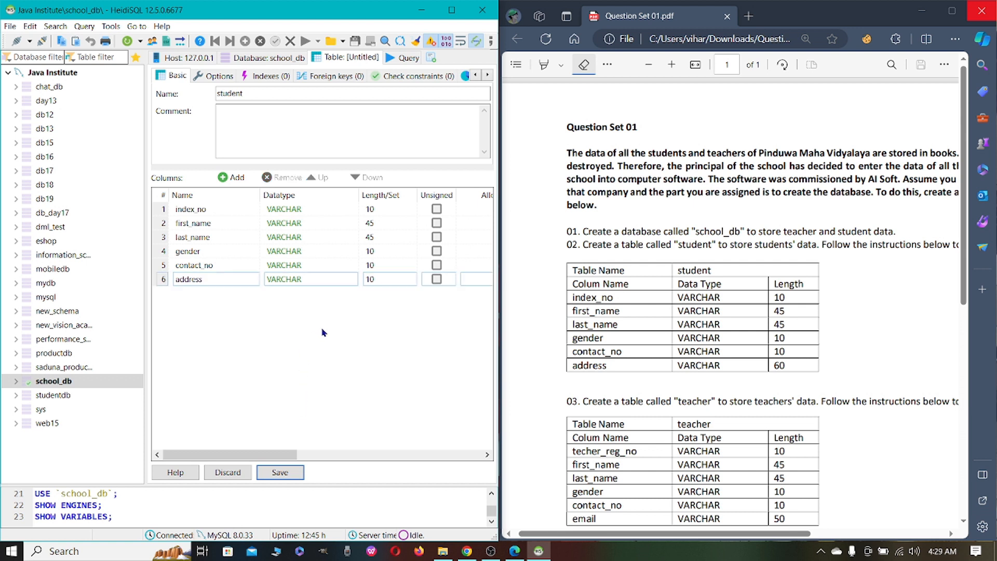
pyautogui.click(392, 281)
pyautogui.press('BackSpace')
pyautogui.press('Return')
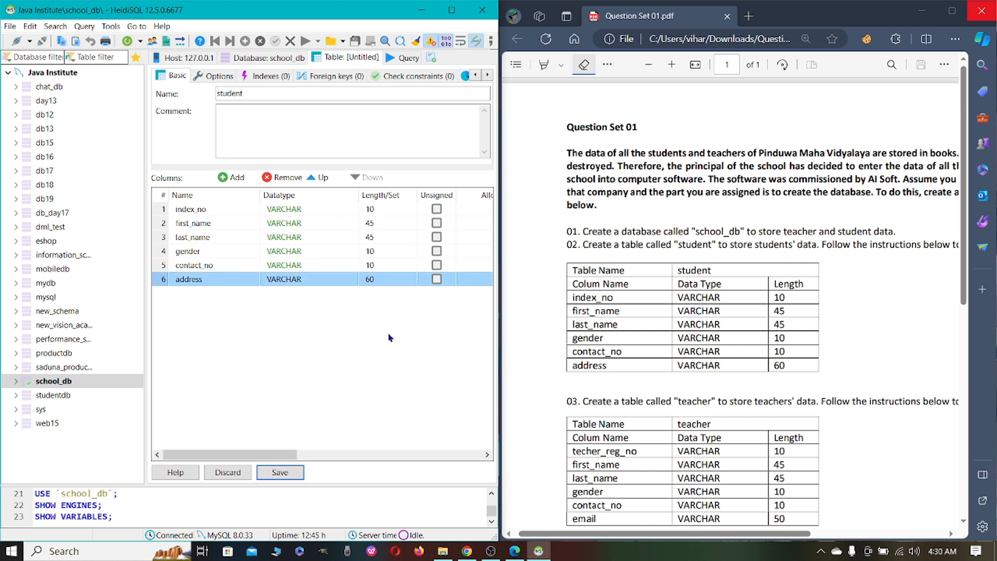
# Save the student table and display its data grid
pyautogui.moveTo(616, 535); pyautogui.dragTo(634, 543)
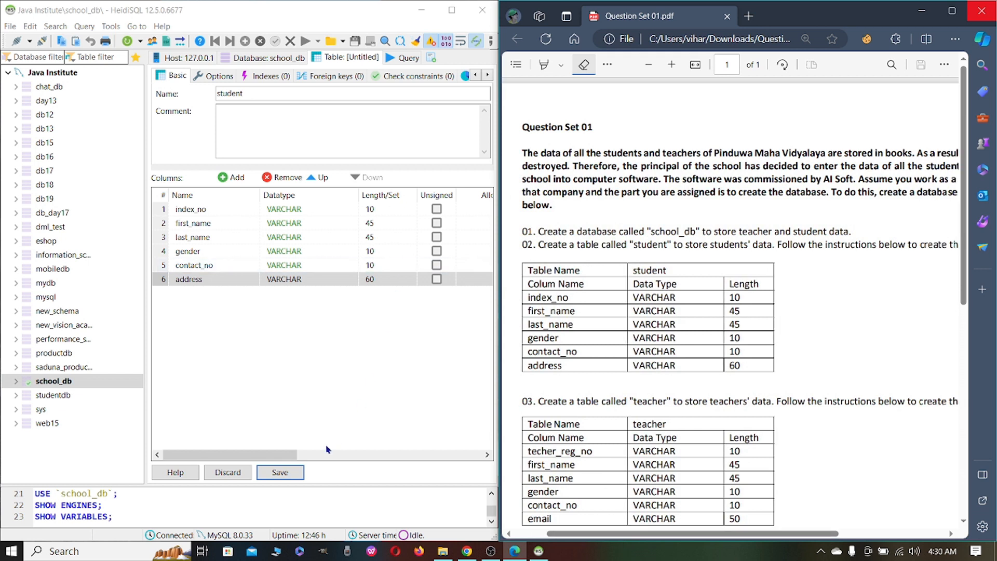
pyautogui.click(280, 473)
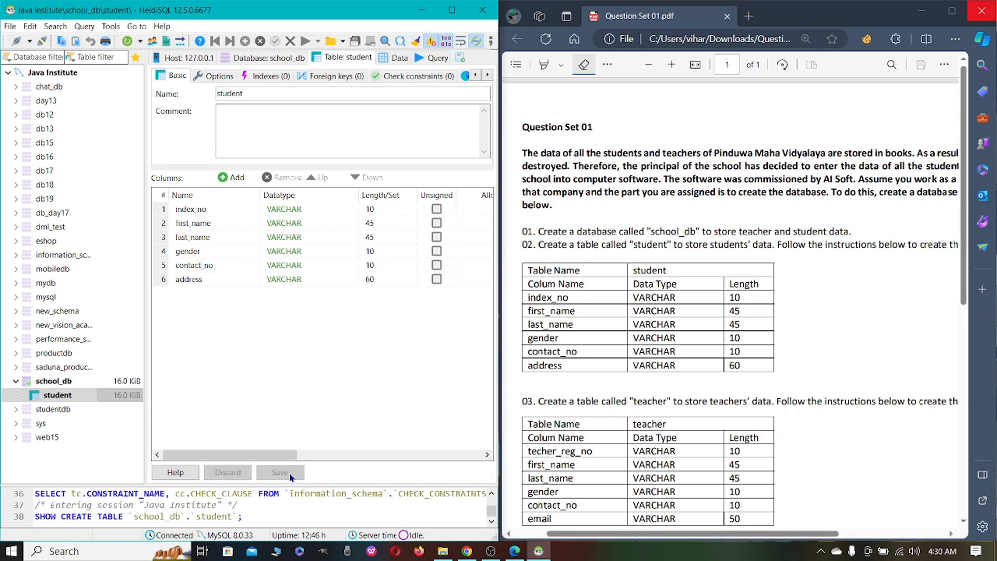
pyautogui.click(400, 58)
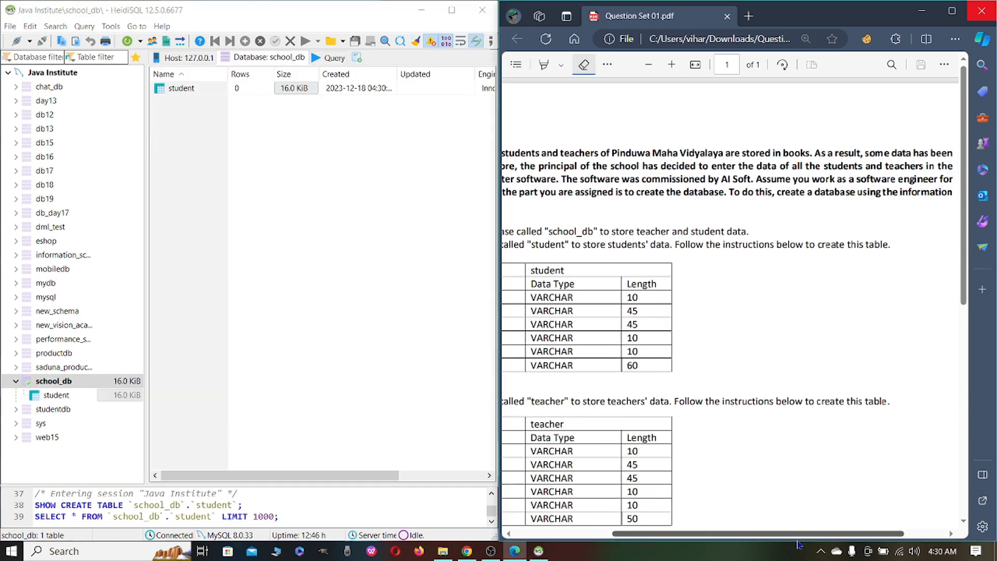
# Create a new table in the school_db database and name it teacher
pyautogui.moveTo(801, 544); pyautogui.dragTo(735, 549)
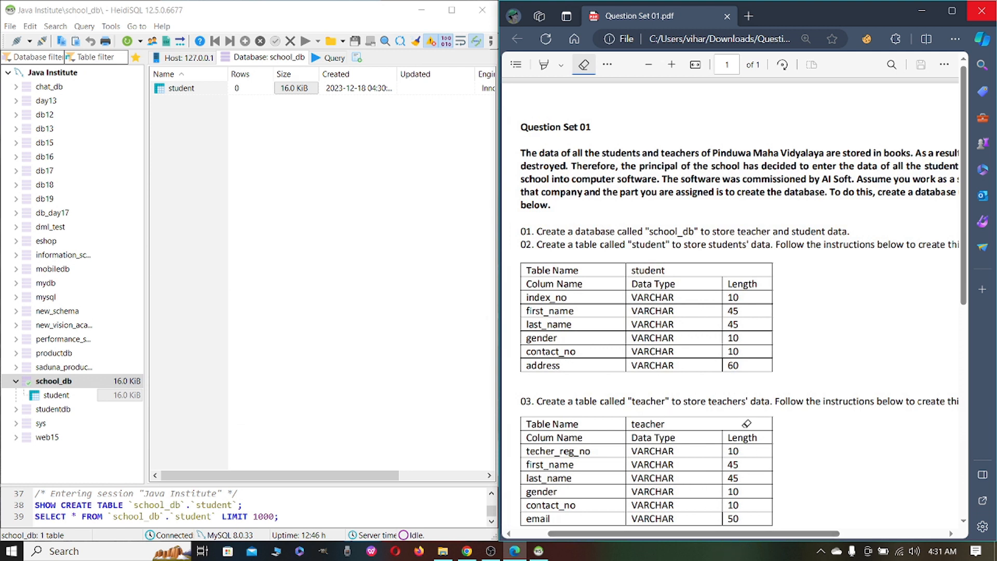
pyautogui.scroll(-2, 783, 535)
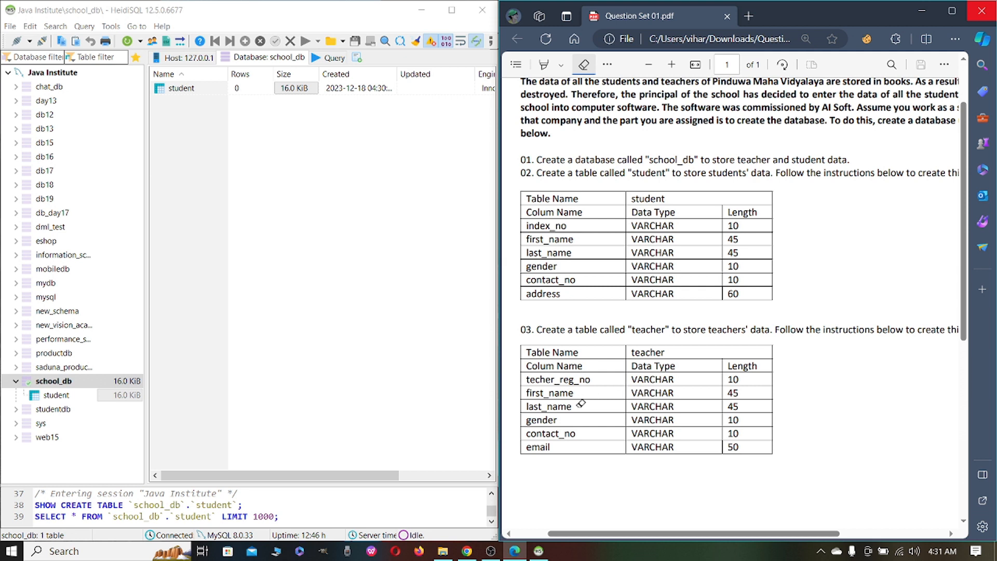
pyautogui.rightClick(74, 382)
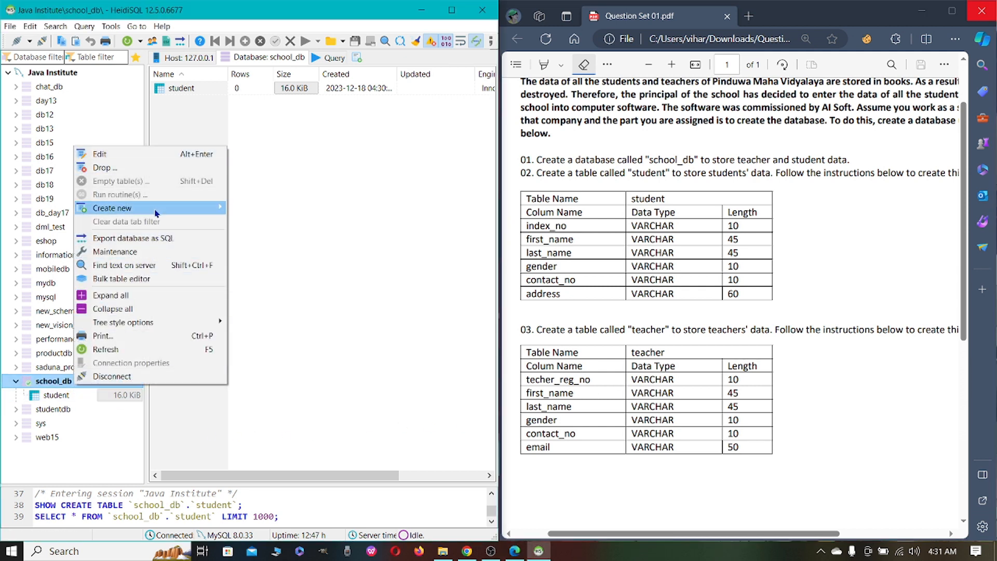
pyautogui.moveTo(218, 208)
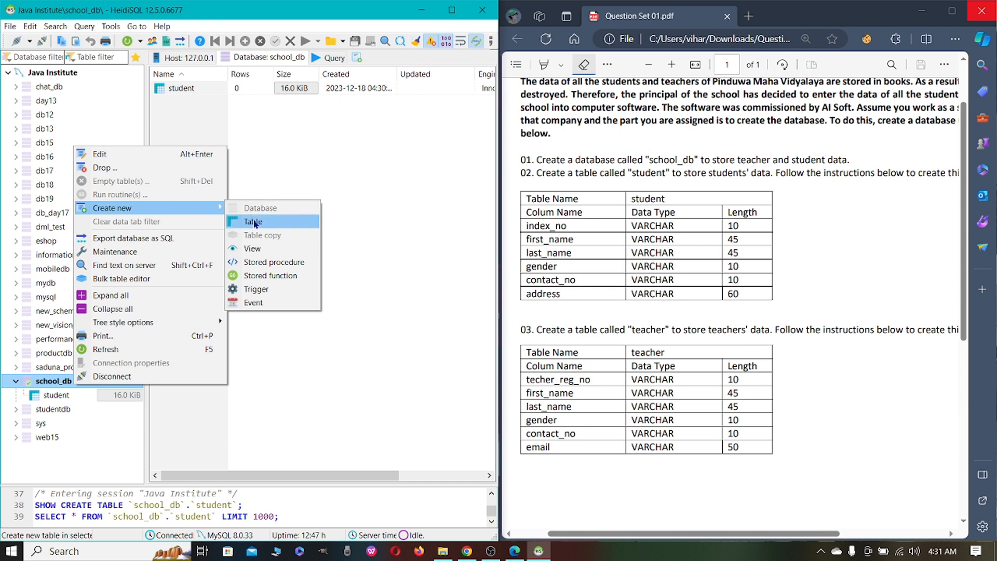
pyautogui.click(254, 221)
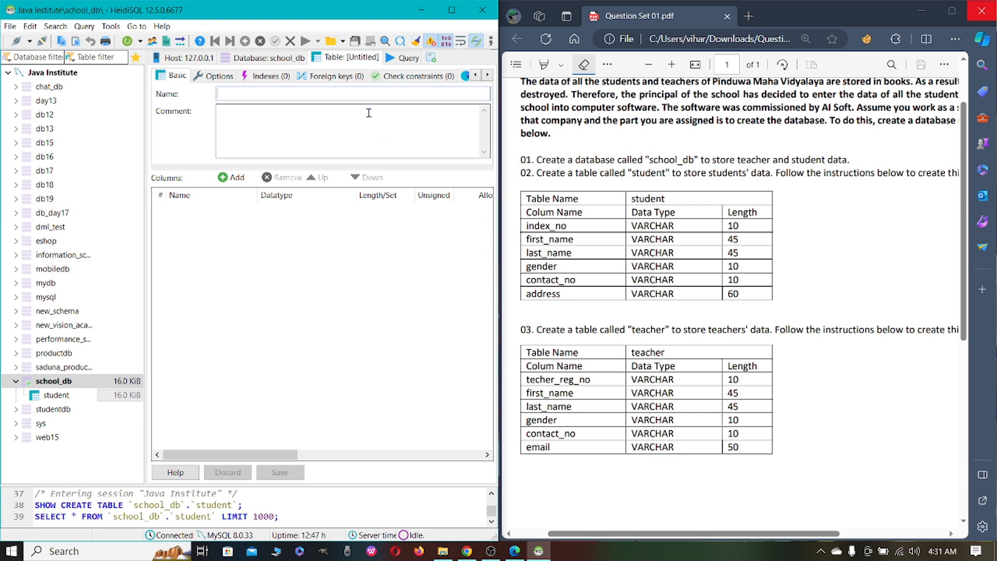
pyautogui.write('teacher')
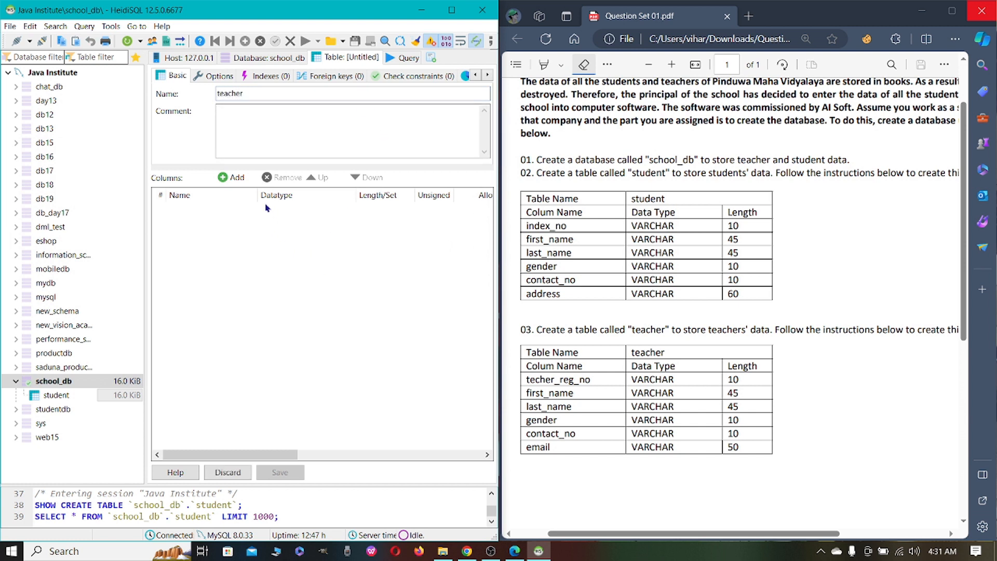
# Add a teacher_reg_no column to the teacher table as VARCHAR with length 10
pyautogui.click(230, 178)
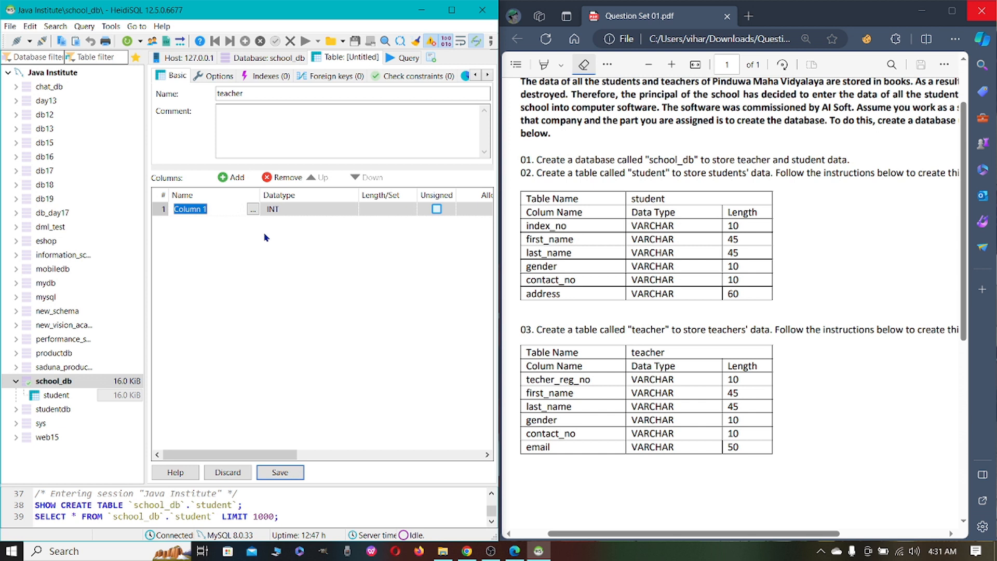
pyautogui.press('BackSpace')
pyautogui.click(294, 215)
pyautogui.click(294, 215)
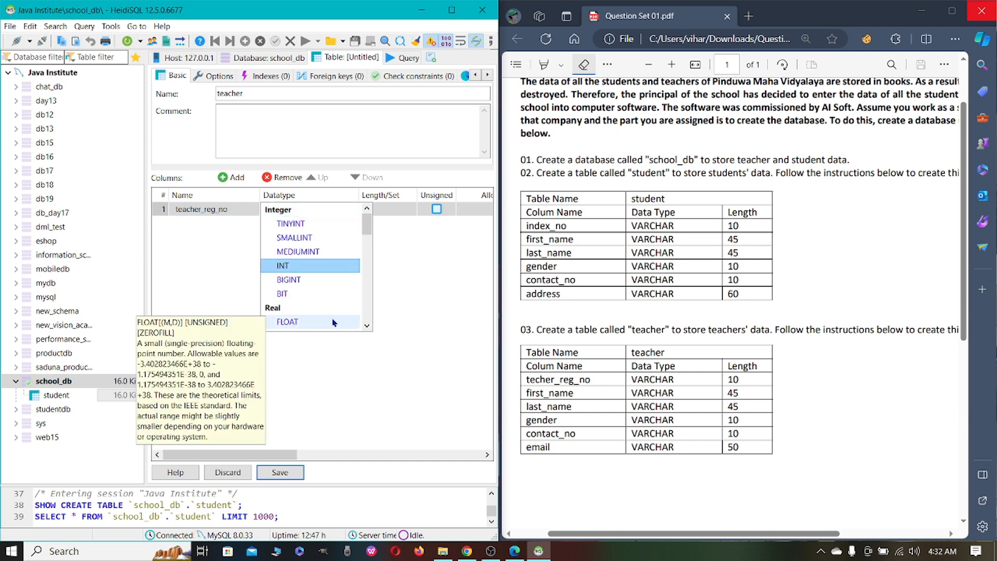
pyautogui.scroll(-3, 312, 291)
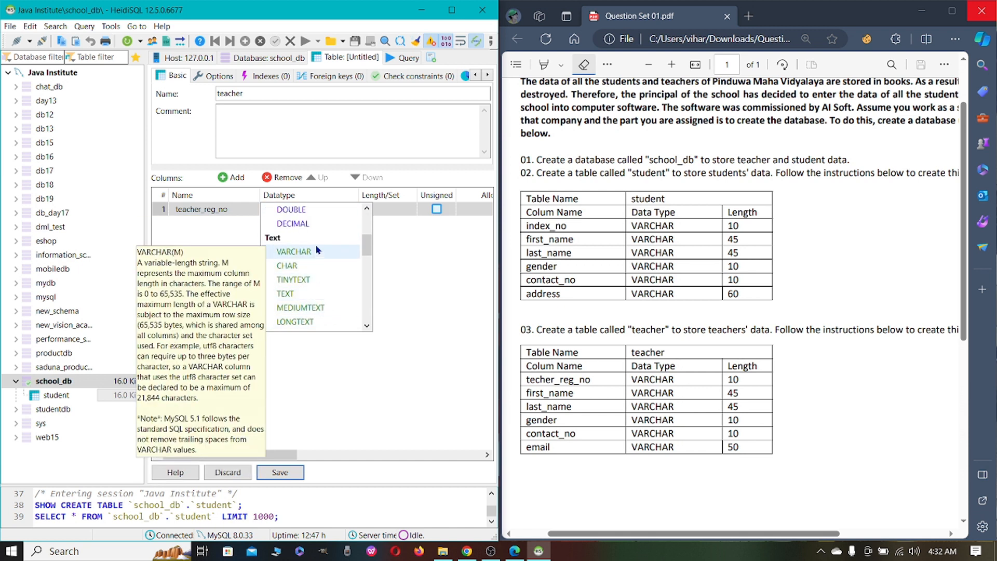
pyautogui.click(294, 251)
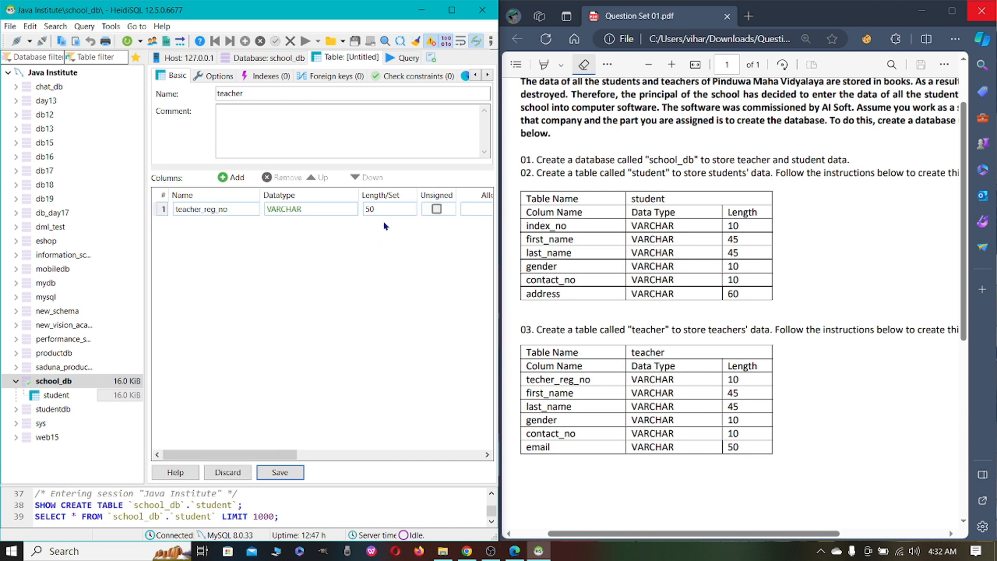
pyautogui.click(388, 207)
pyautogui.click(388, 207)
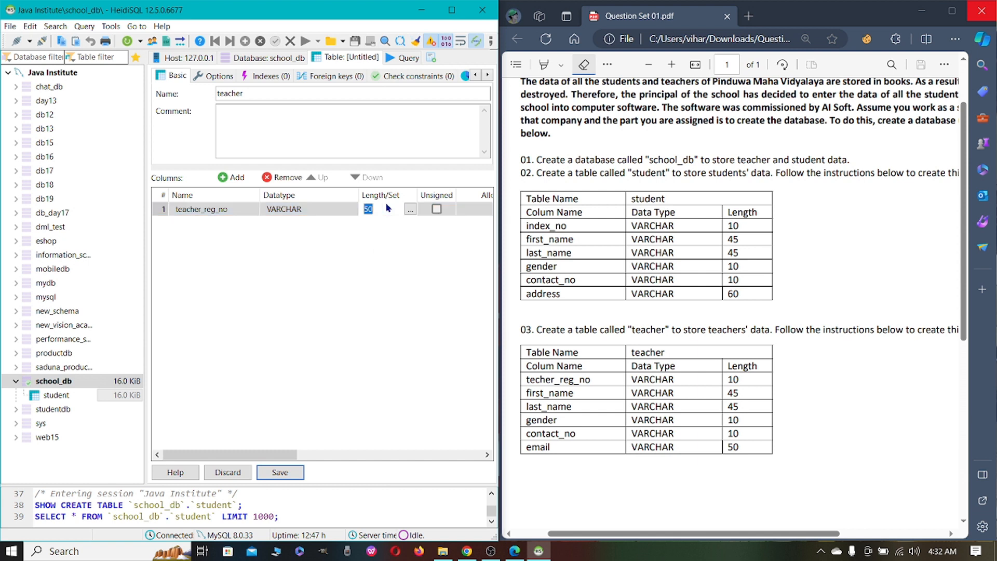
pyautogui.write('10')
pyautogui.press('Return')
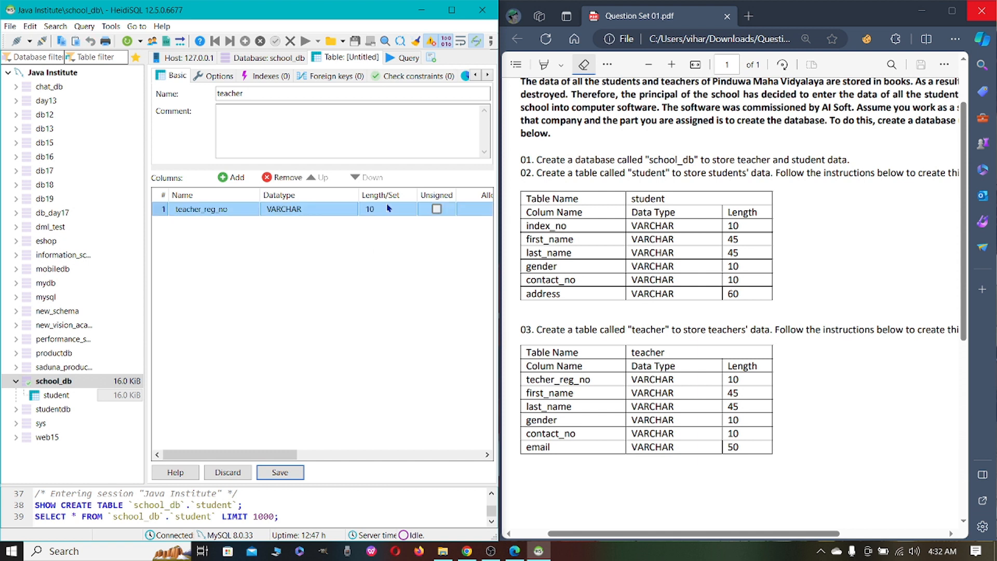
# Add VARCHAR columns first_name and last_name with length 45, and gender with length 10, to the teacher table
pyautogui.click(229, 178)
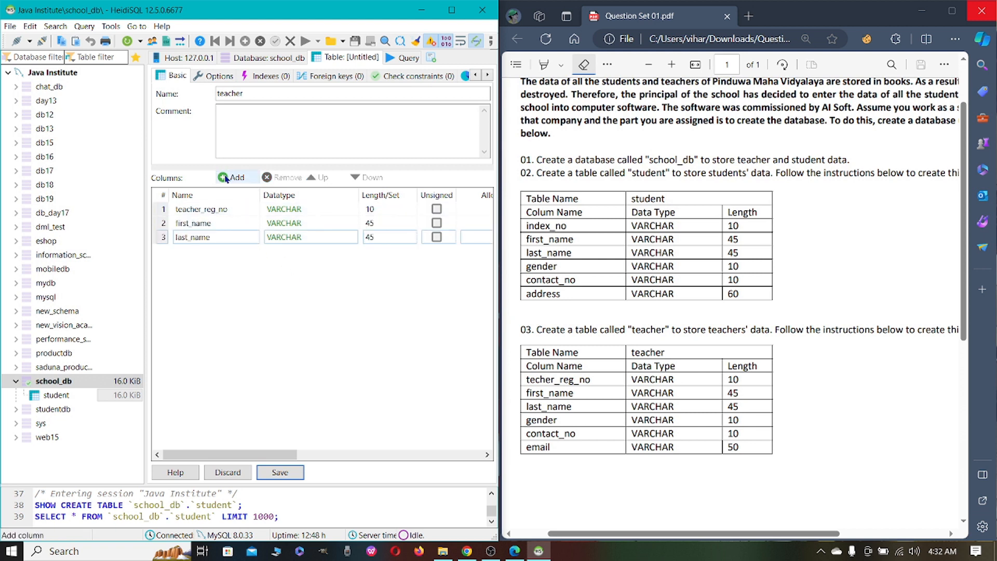
pyautogui.click(230, 177)
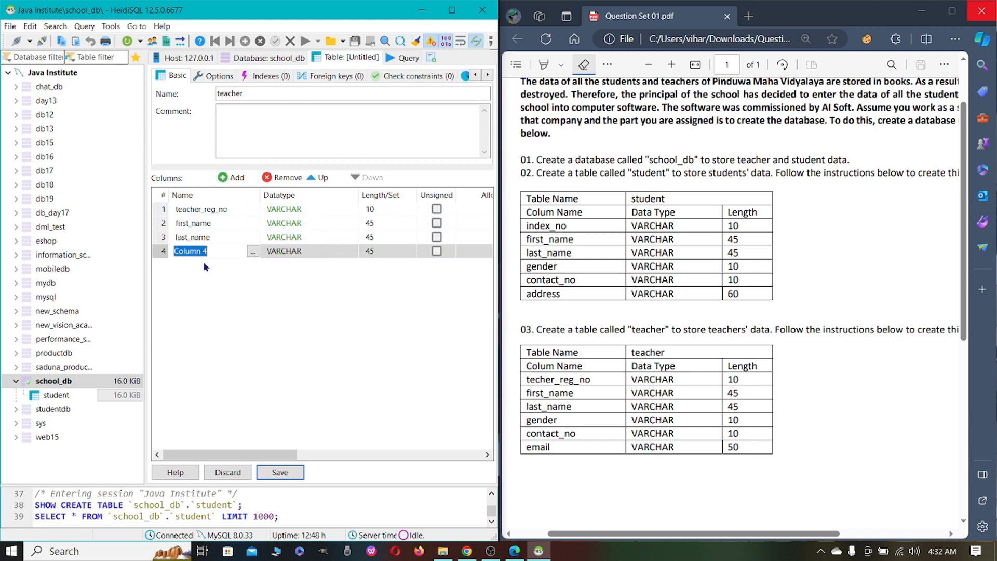
pyautogui.write('gender')
pyautogui.press('Return')
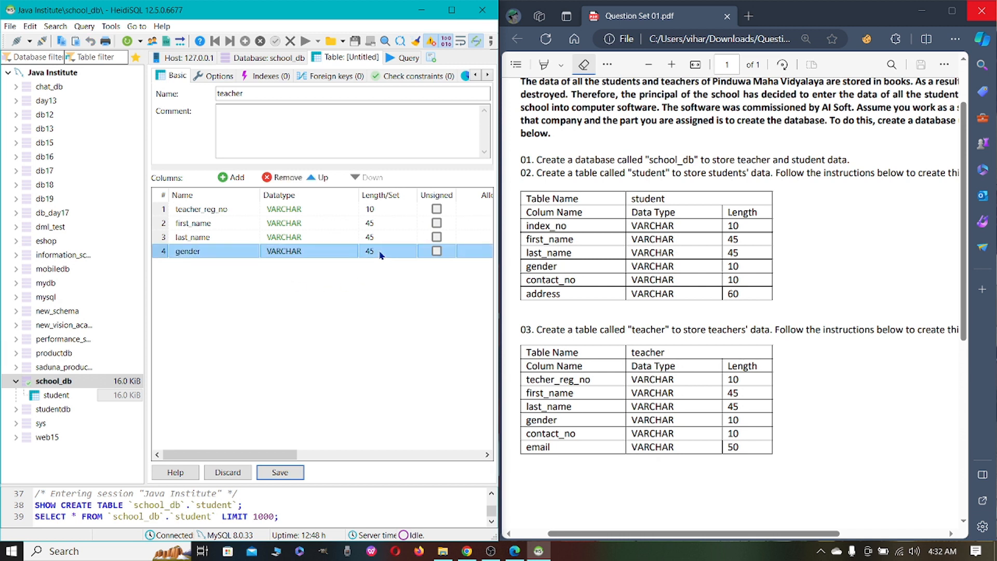
pyautogui.click(370, 251)
pyautogui.write('10')
pyautogui.press('Return')
# Add a contact_no column to the teacher table as VARCHAR with length 10
pyautogui.click(222, 178)
pyautogui.write('nta')
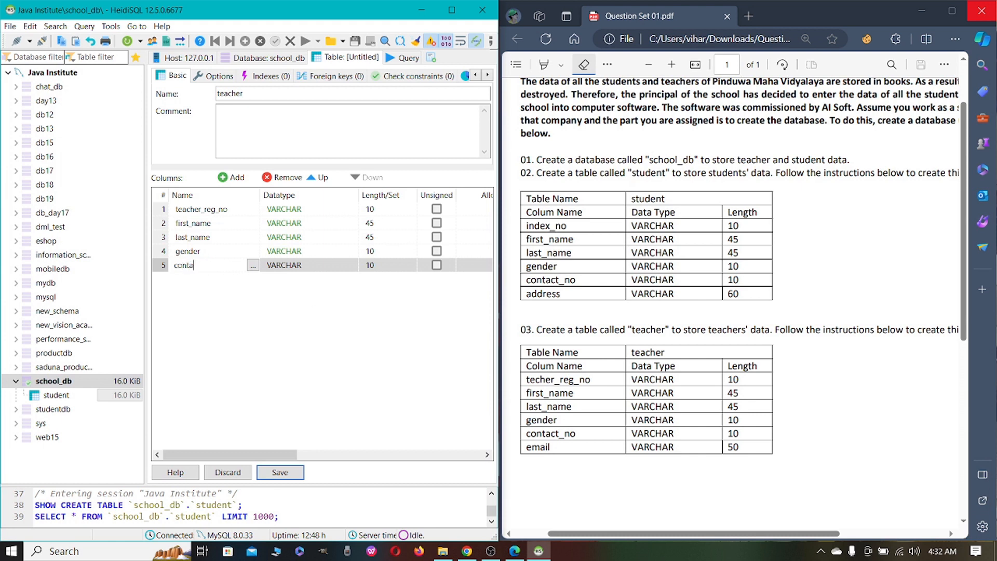
pyautogui.write('ct_no')
pyautogui.click(336, 328)
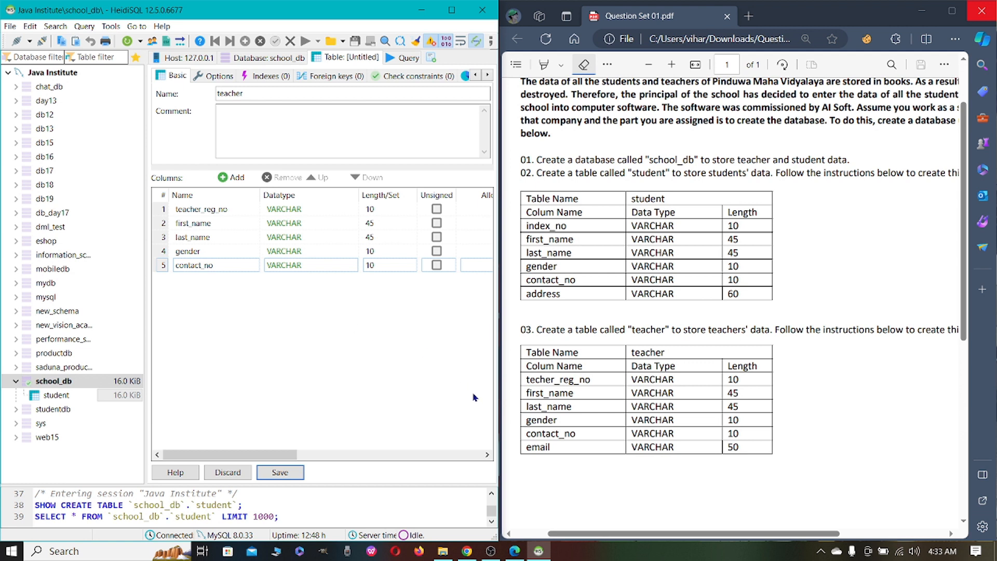
# Add an email column to the teacher table as VARCHAR and set its length to 50
pyautogui.click(232, 177)
pyautogui.write('email')
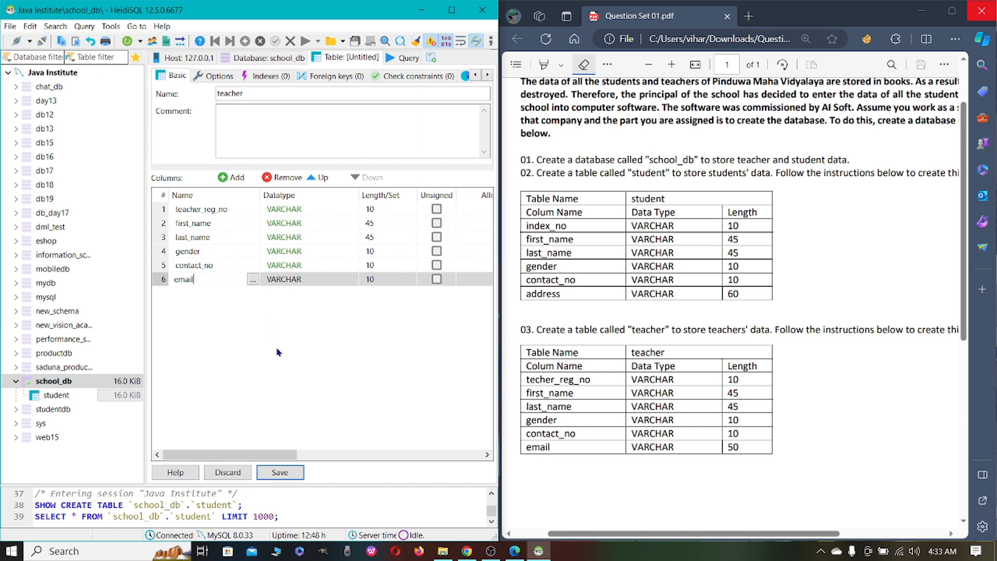
pyautogui.press('Return')
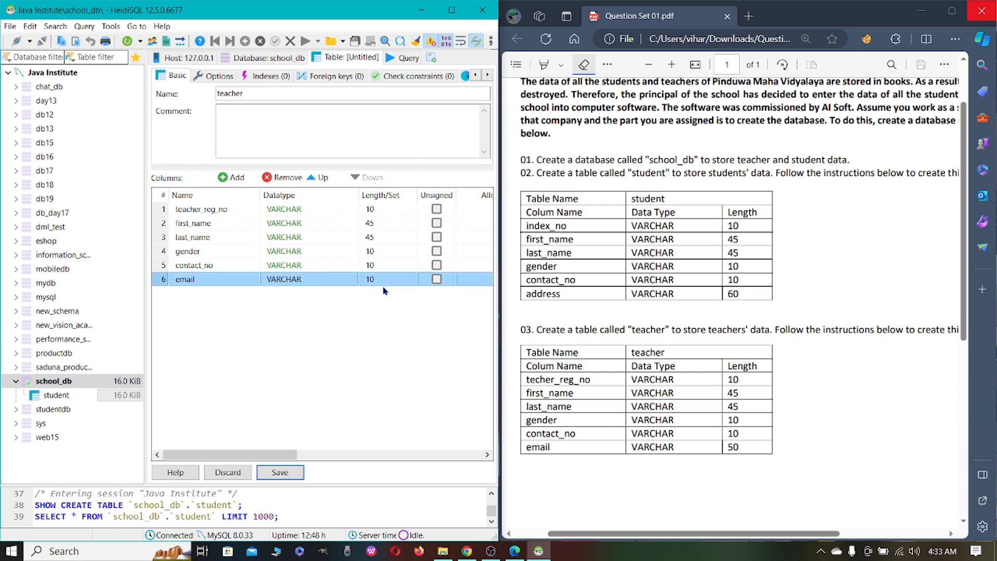
pyautogui.click(383, 286)
pyautogui.write('50')
pyautogui.press('Return')
# Save the teacher table and display its data grid
pyautogui.moveTo(256, 455)
pyautogui.mouseDown()
pyautogui.moveTo(386, 457)
pyautogui.moveTo(244, 452)
pyautogui.mouseUp()
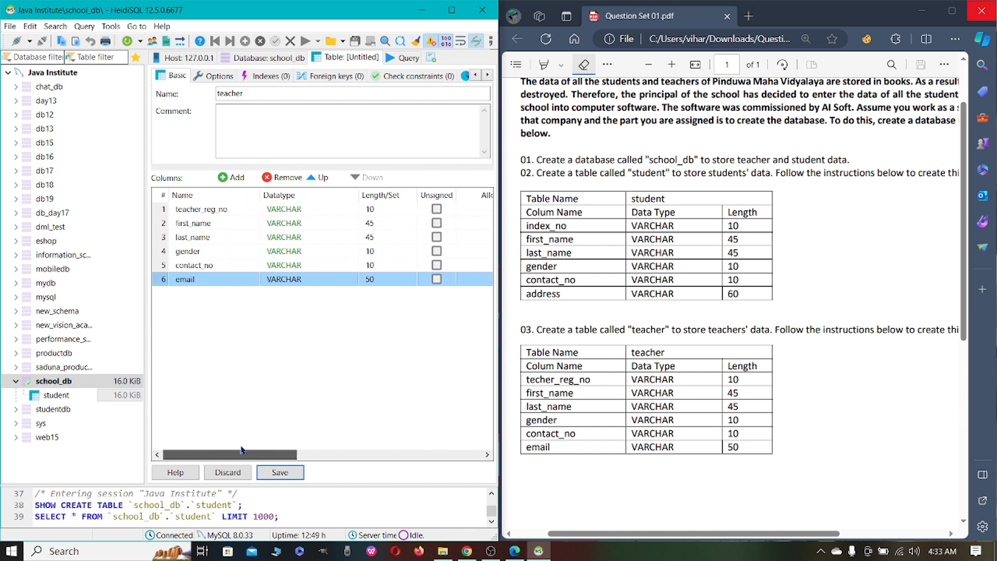
pyautogui.moveTo(740, 534); pyautogui.dragTo(658, 525)
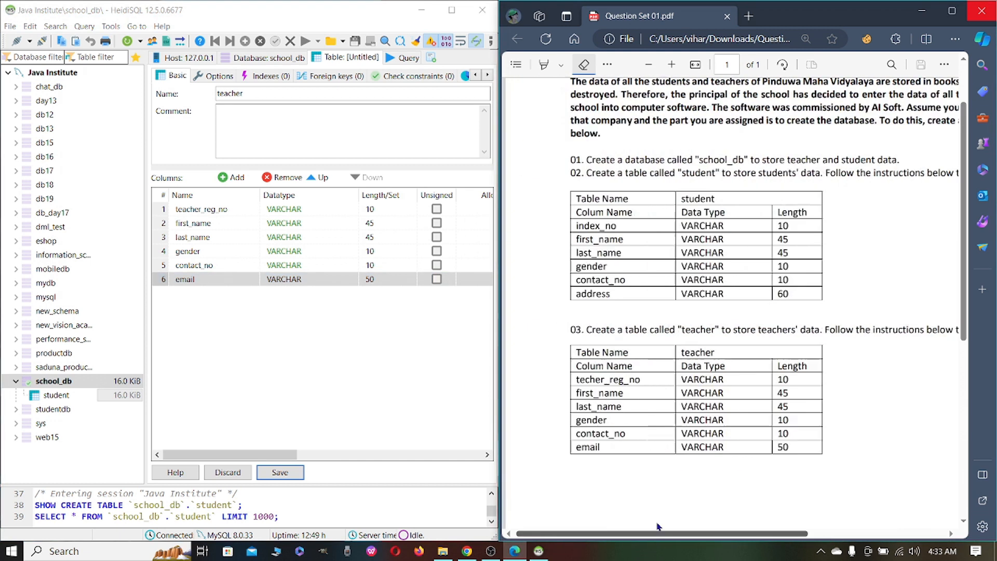
pyautogui.click(278, 473)
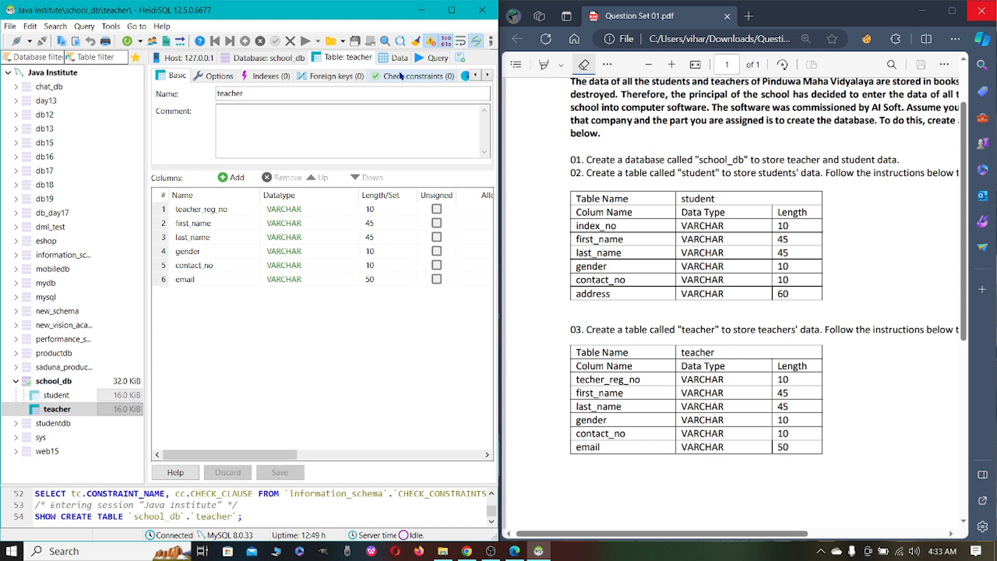
pyautogui.click(399, 58)
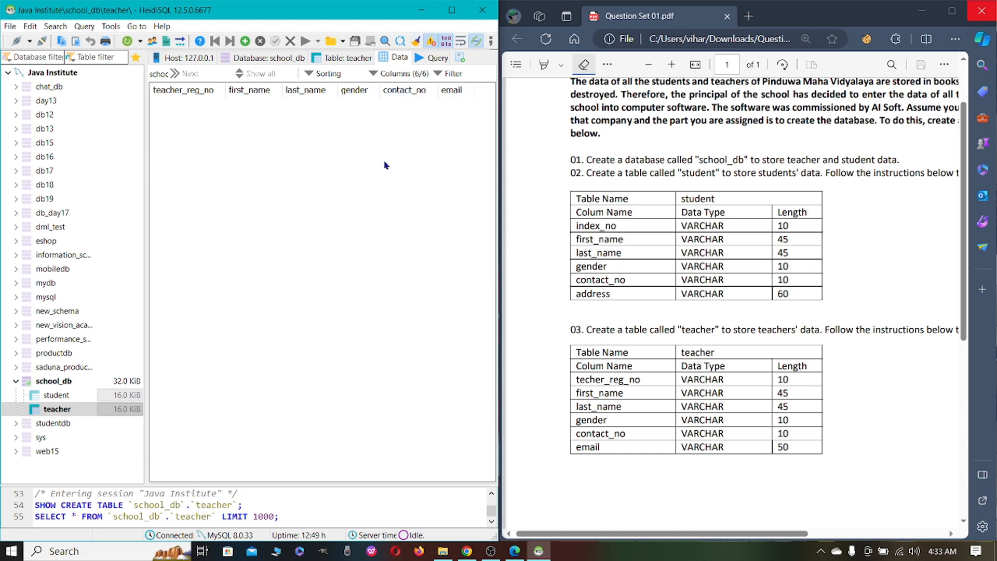
pyautogui.scroll(1, 637, 185)
pyautogui.scroll(-1, 637, 185)
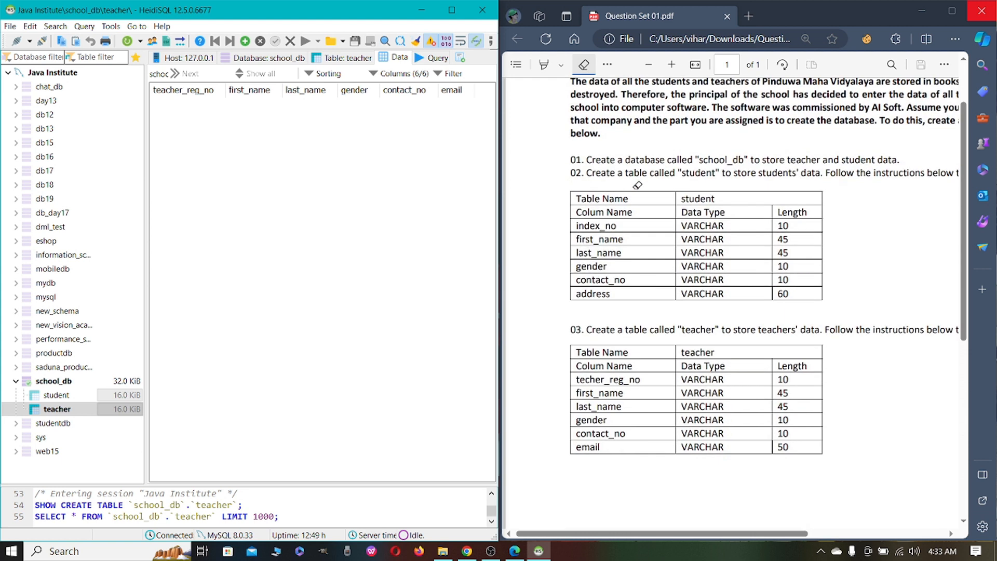